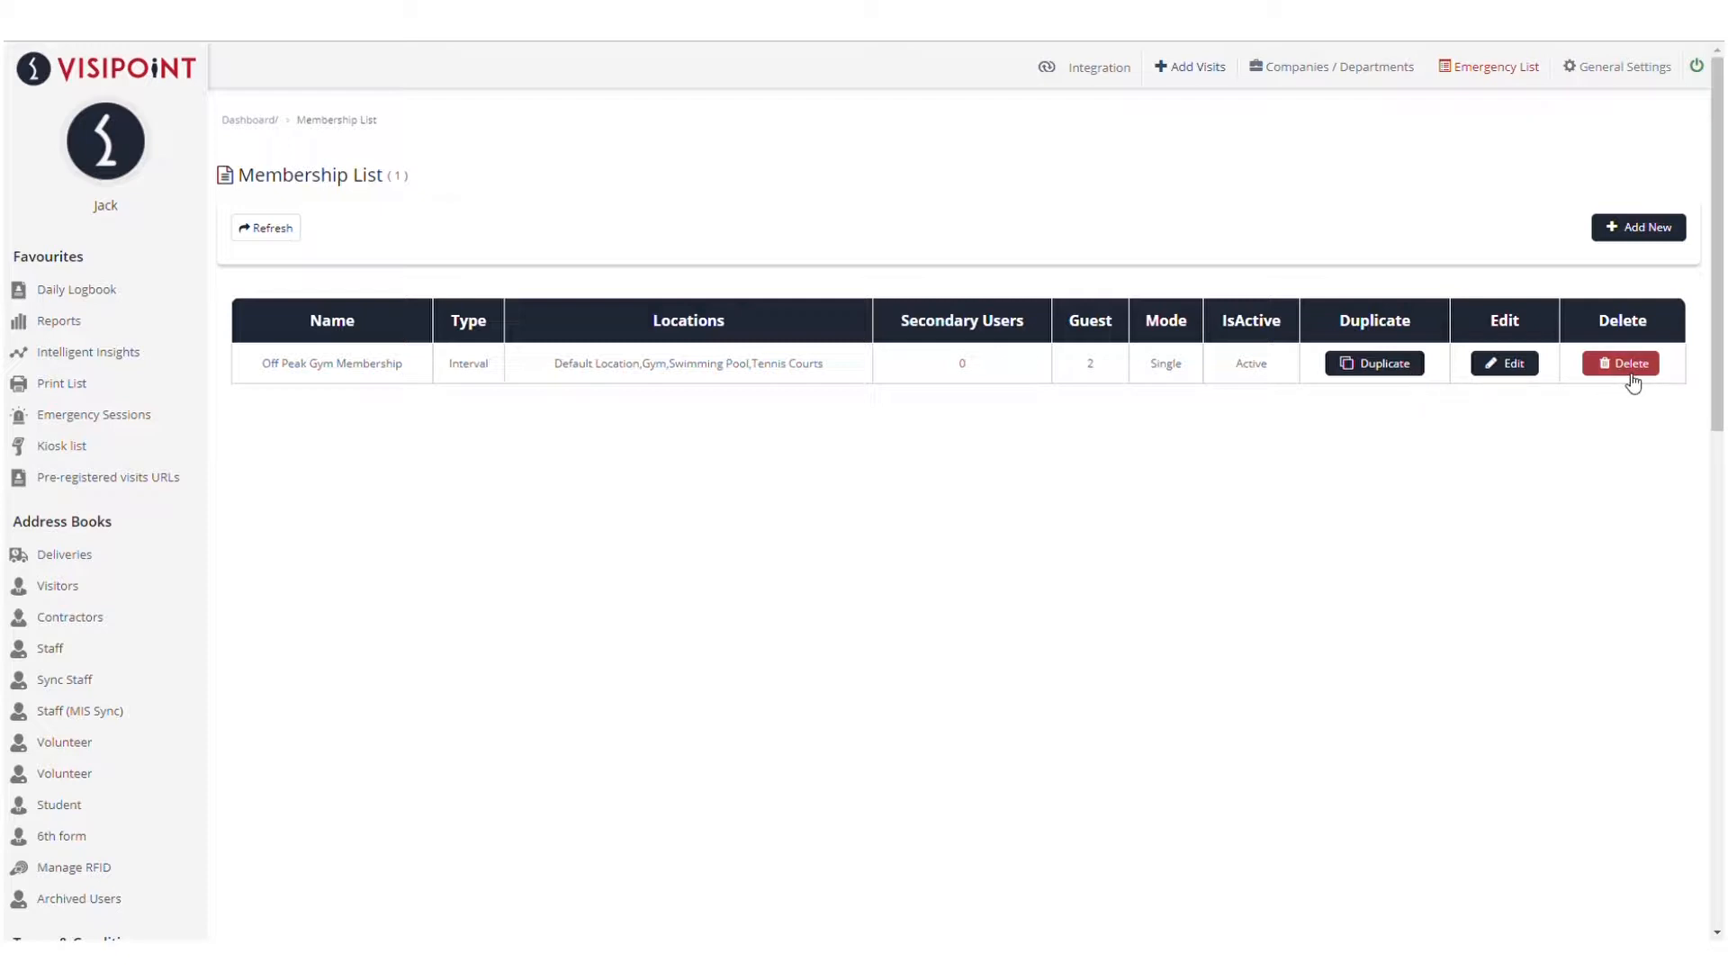
From the Membership List, open a blank New Membership form with Add New
click(1654, 227)
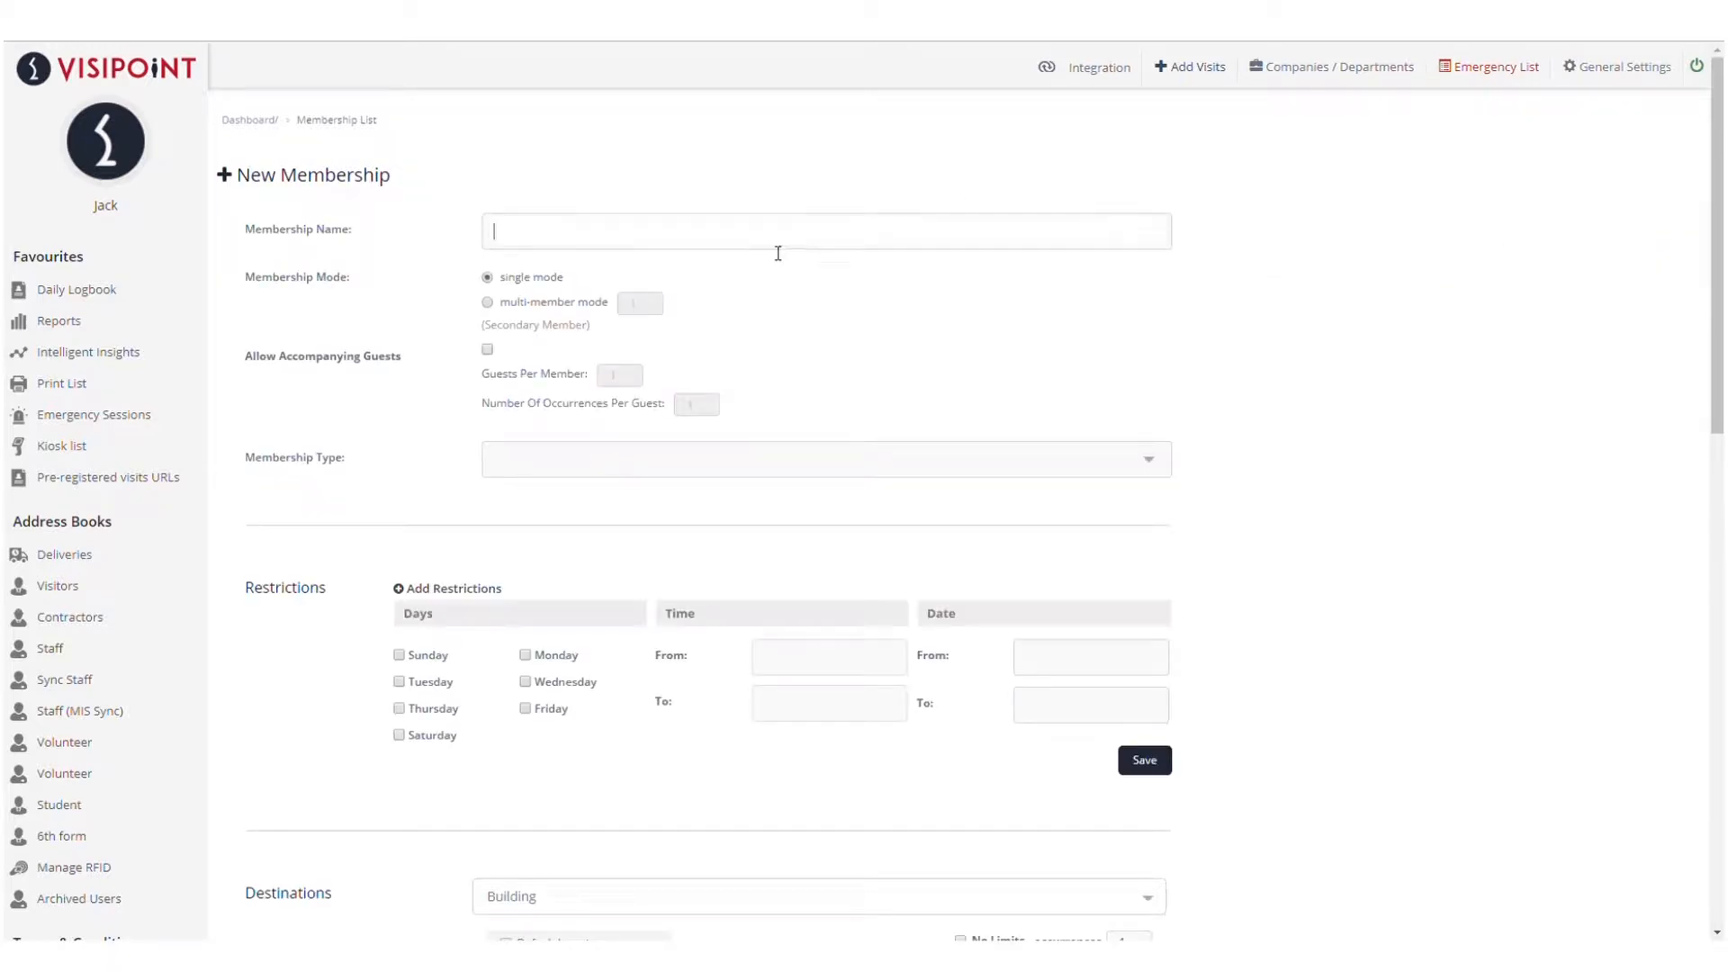
Enter 'Single Use Membership' as the name, allowing 2 guests per member with 5 occurrences each
text(Single Use Membership)
click(488, 349)
click(628, 378)
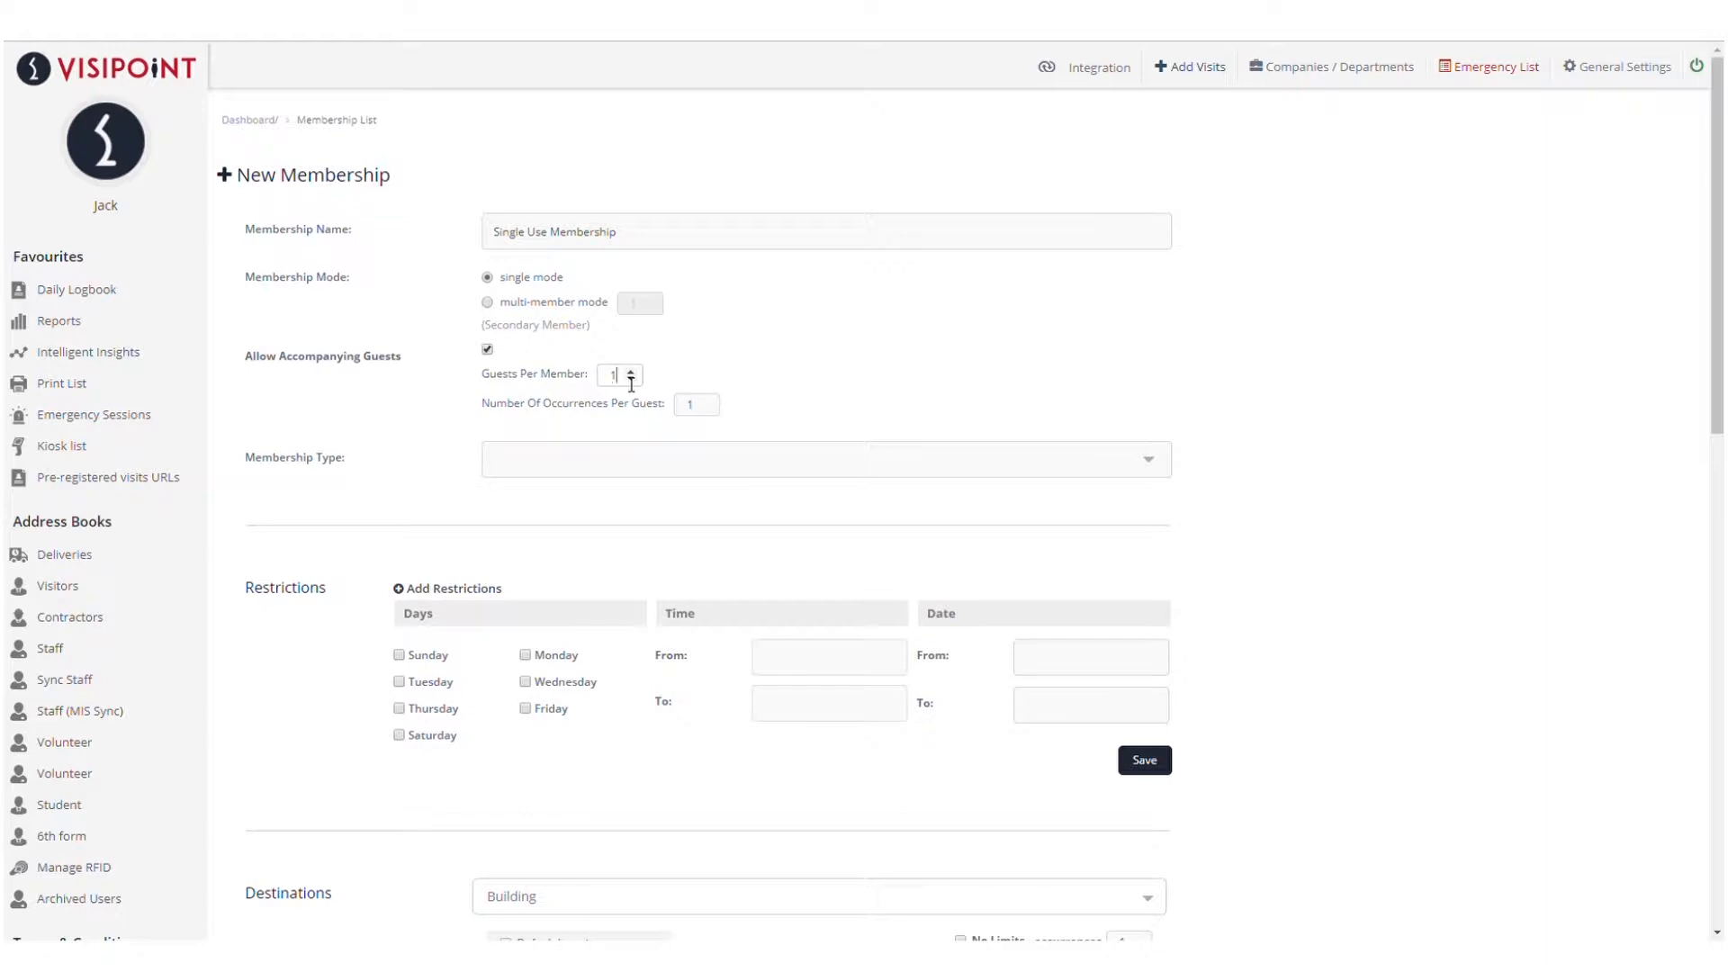
text(2)
key(BackSpace)
text(5)
click(1272, 372)
Set the membership type to Interval with Day as the unit
click(974, 500)
click(804, 528)
click(969, 513)
click(976, 540)
Restrict the membership to Mondays from 2019-07-30 to 2019-07-31
scroll(680, 663, down, 2)
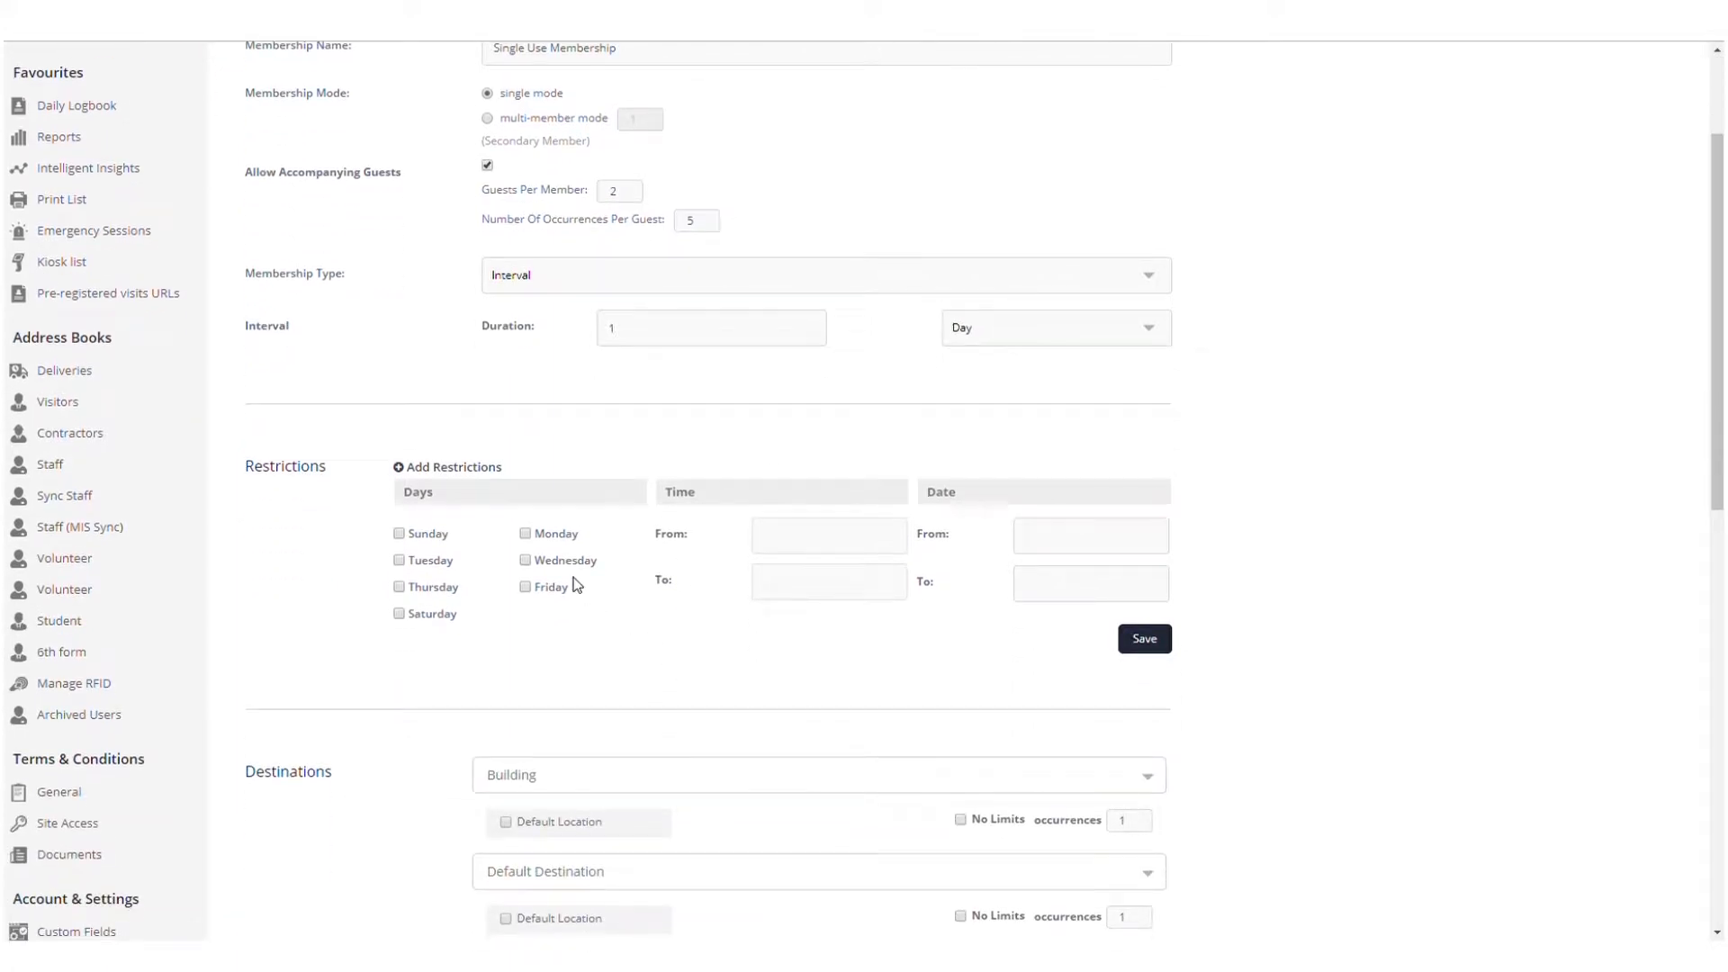
click(526, 535)
click(1063, 538)
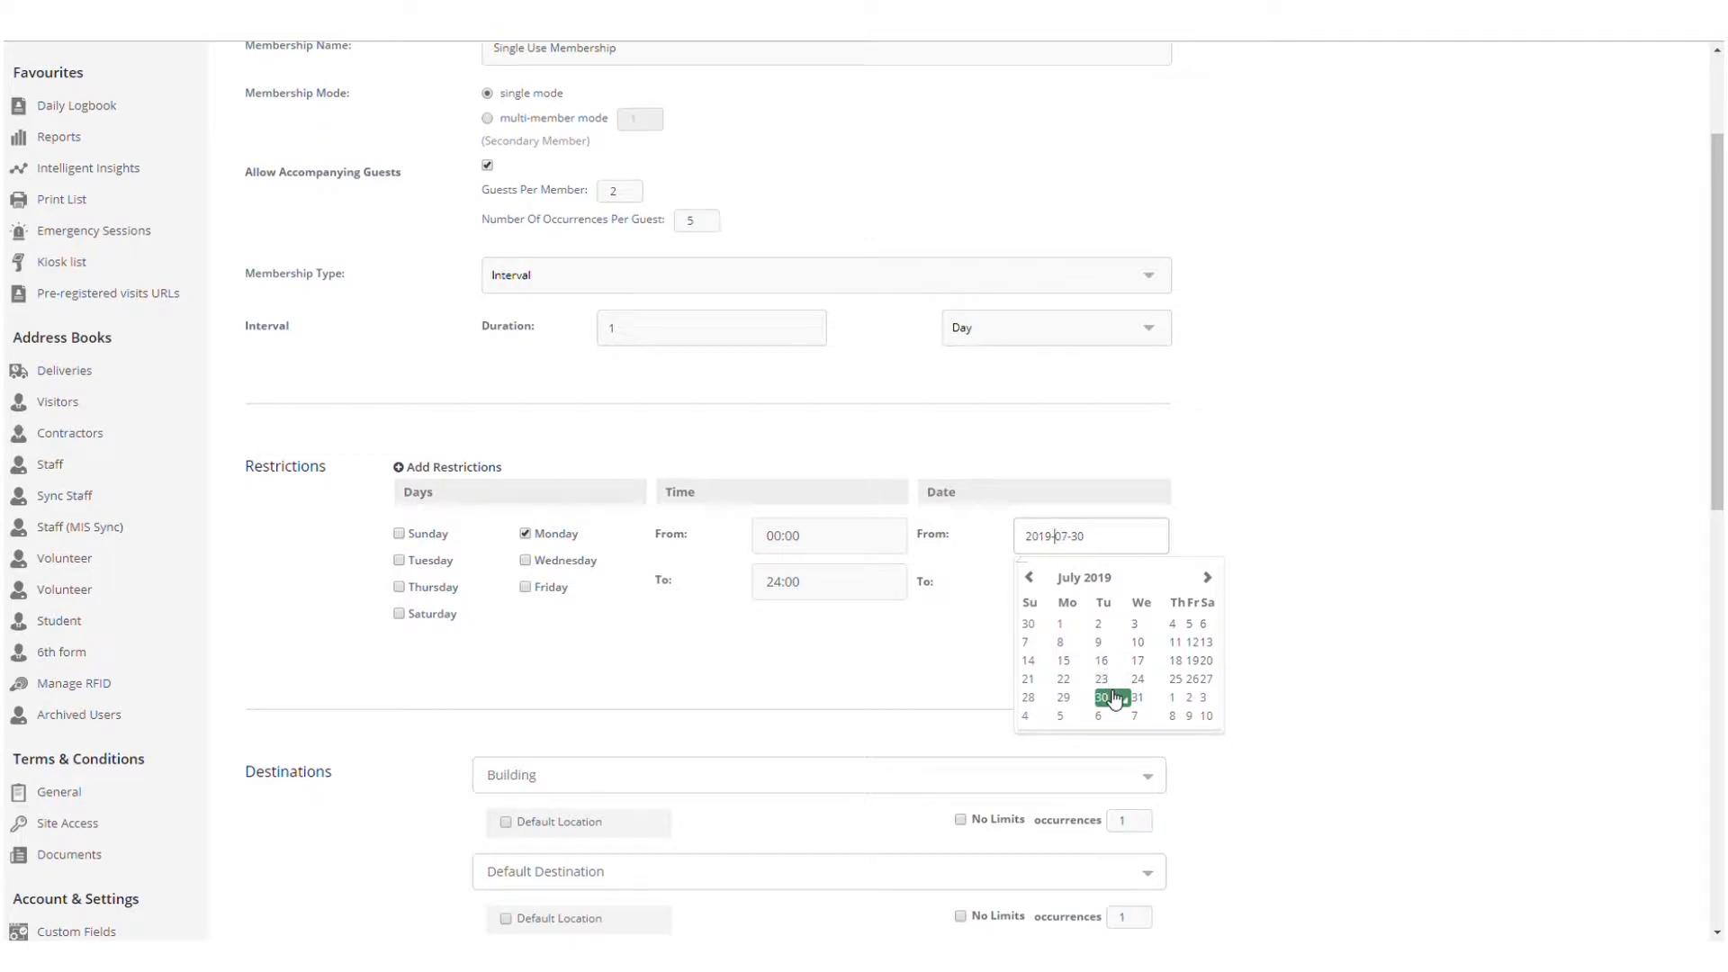
click(1114, 698)
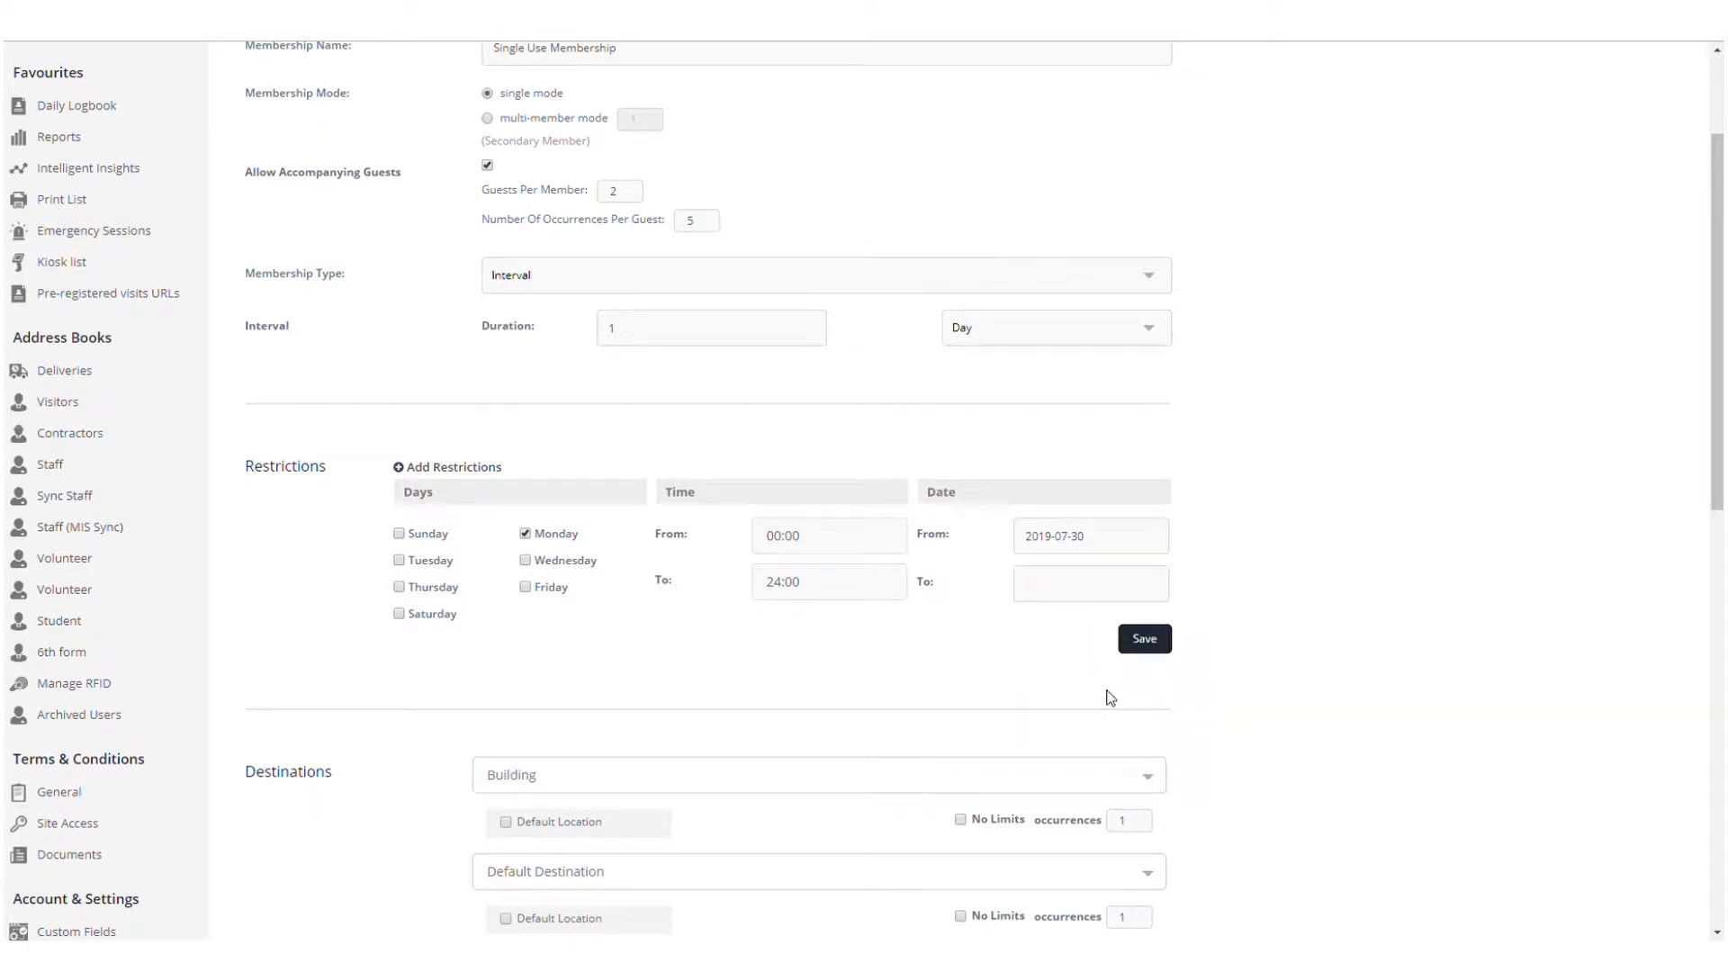
click(1070, 575)
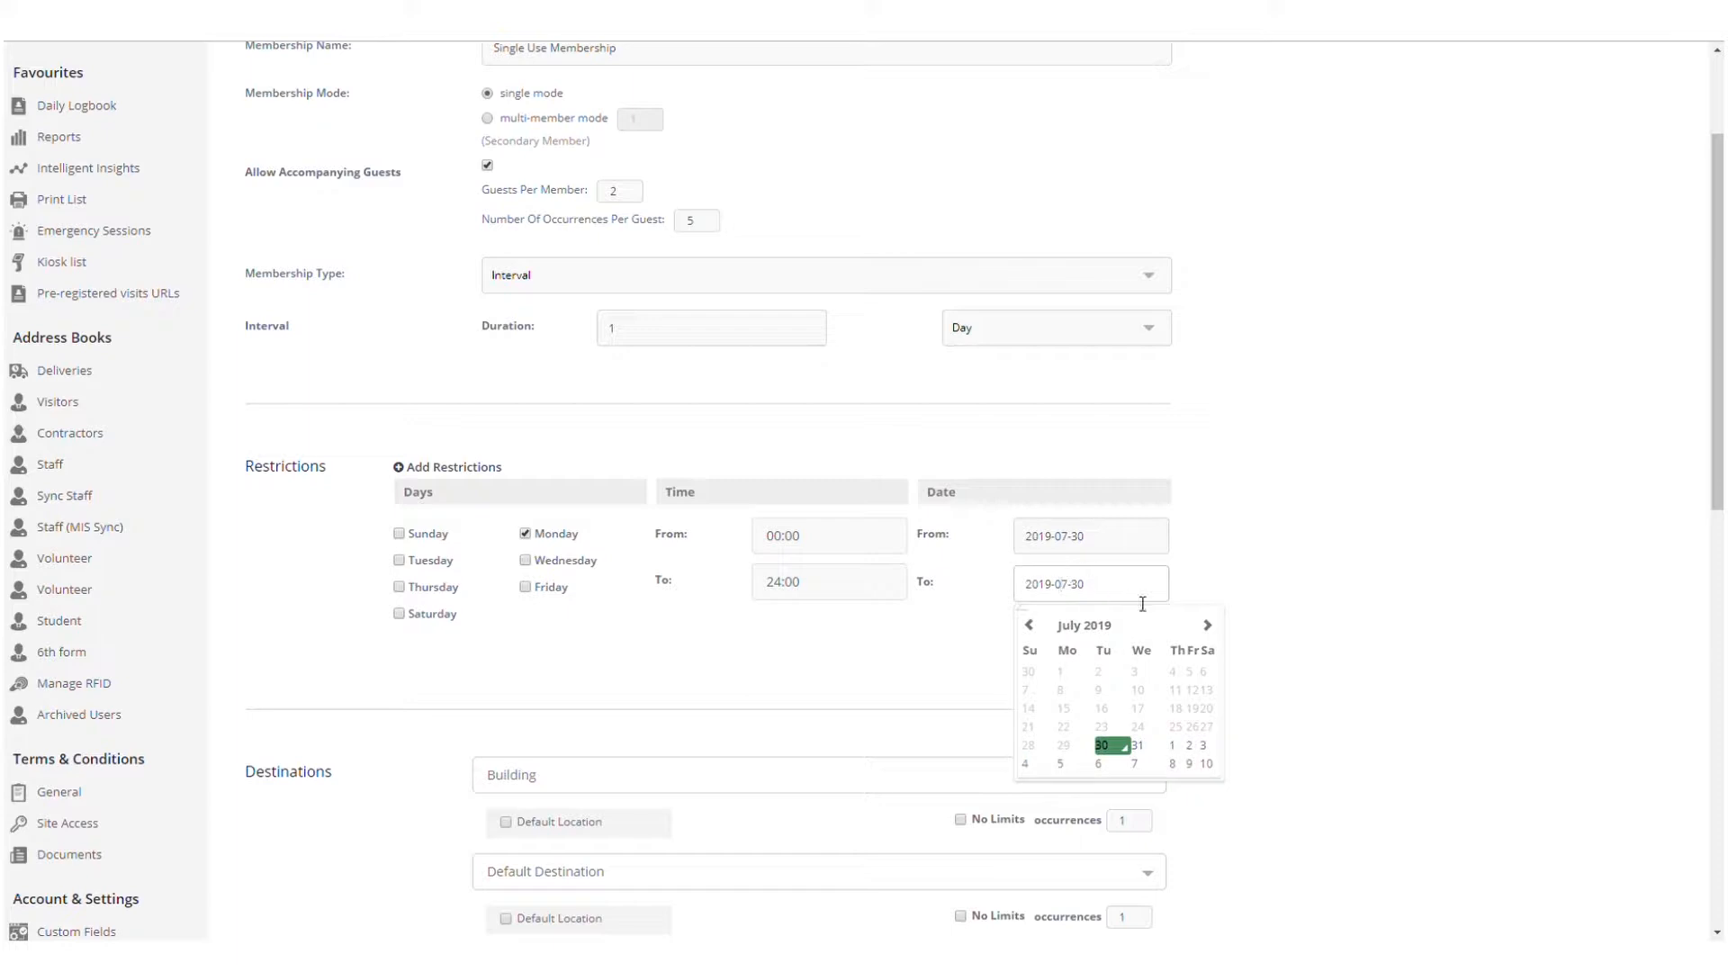
click(1139, 749)
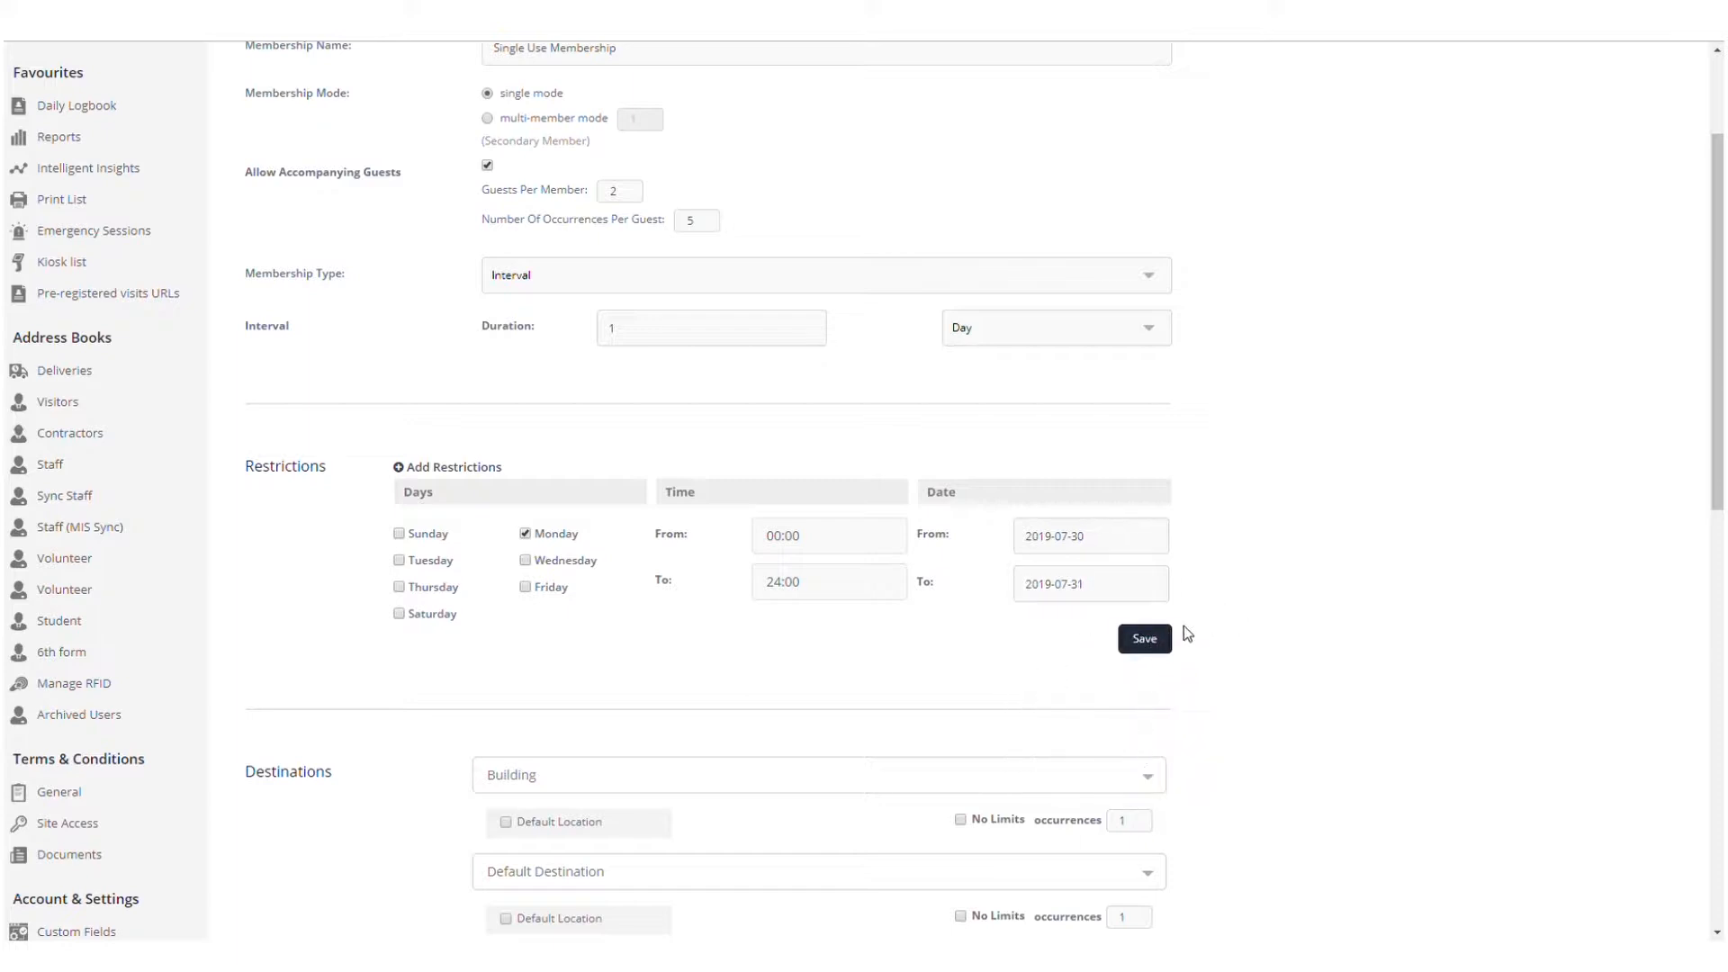
scroll(1212, 609, down, 2)
Give the Building location unlimited visits and include its Default Location
scroll(1221, 601, down, 1)
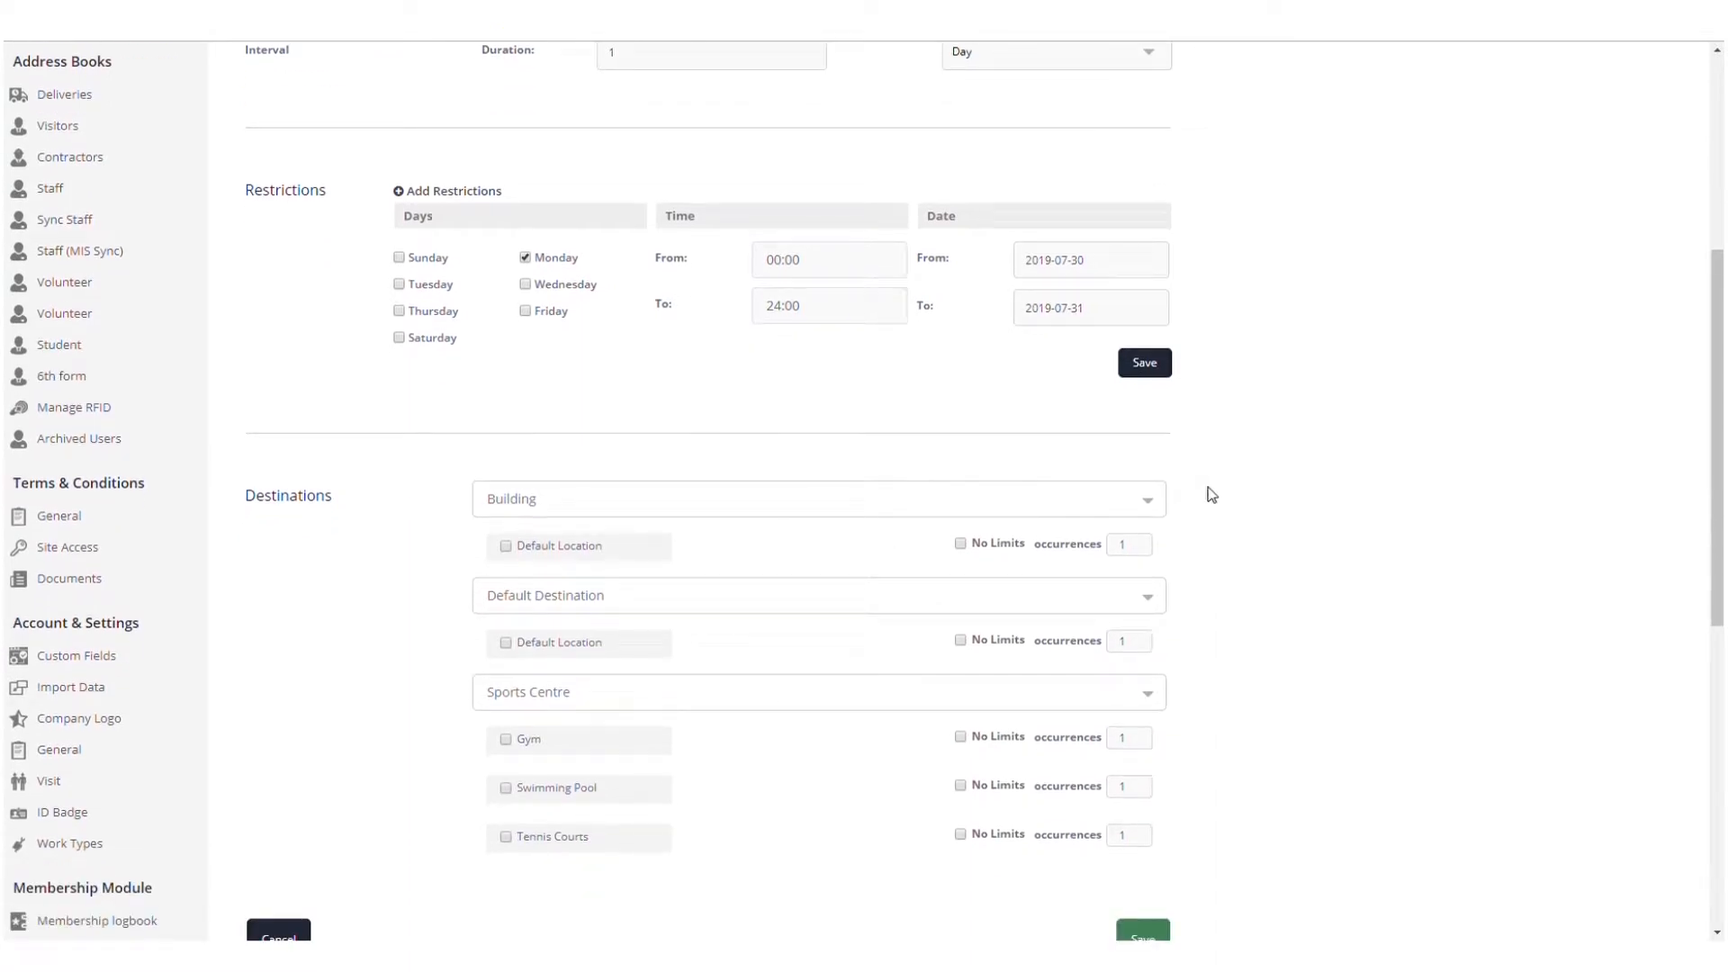
scroll(1217, 563, down, 1)
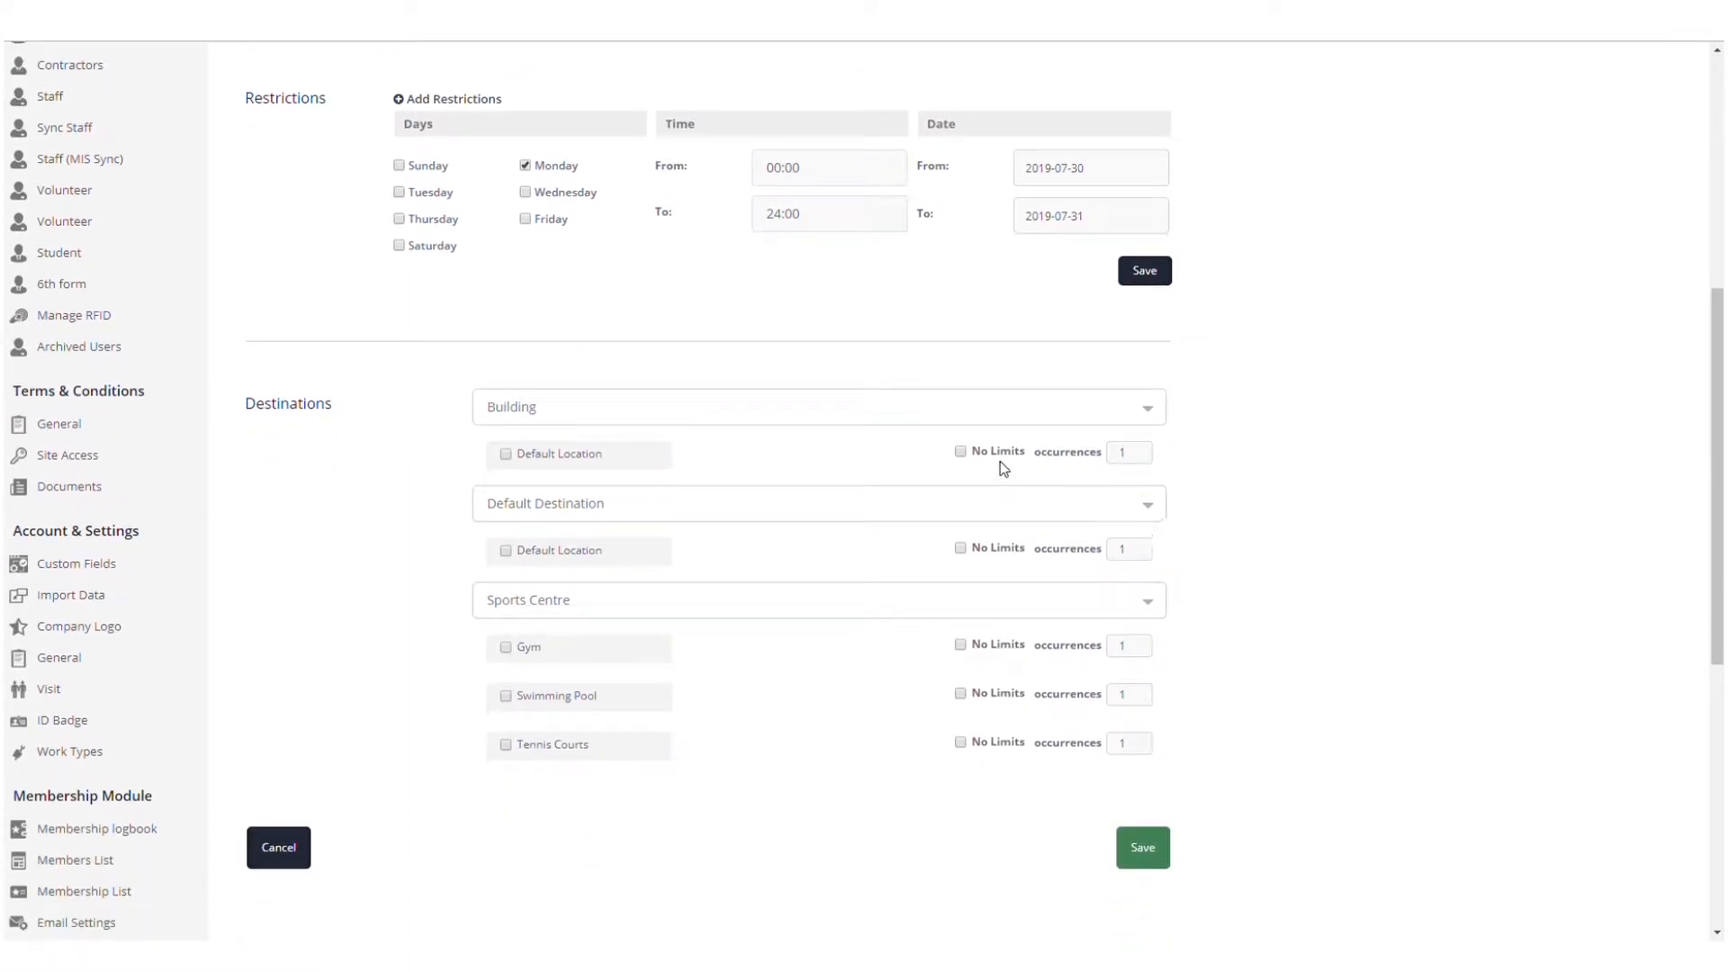
click(960, 453)
click(961, 453)
click(961, 455)
click(506, 551)
Set Default Location to 5 visits, make Gym, Swimming Pool and Tennis Courts unlimited, and save
scroll(1230, 590, down, 1)
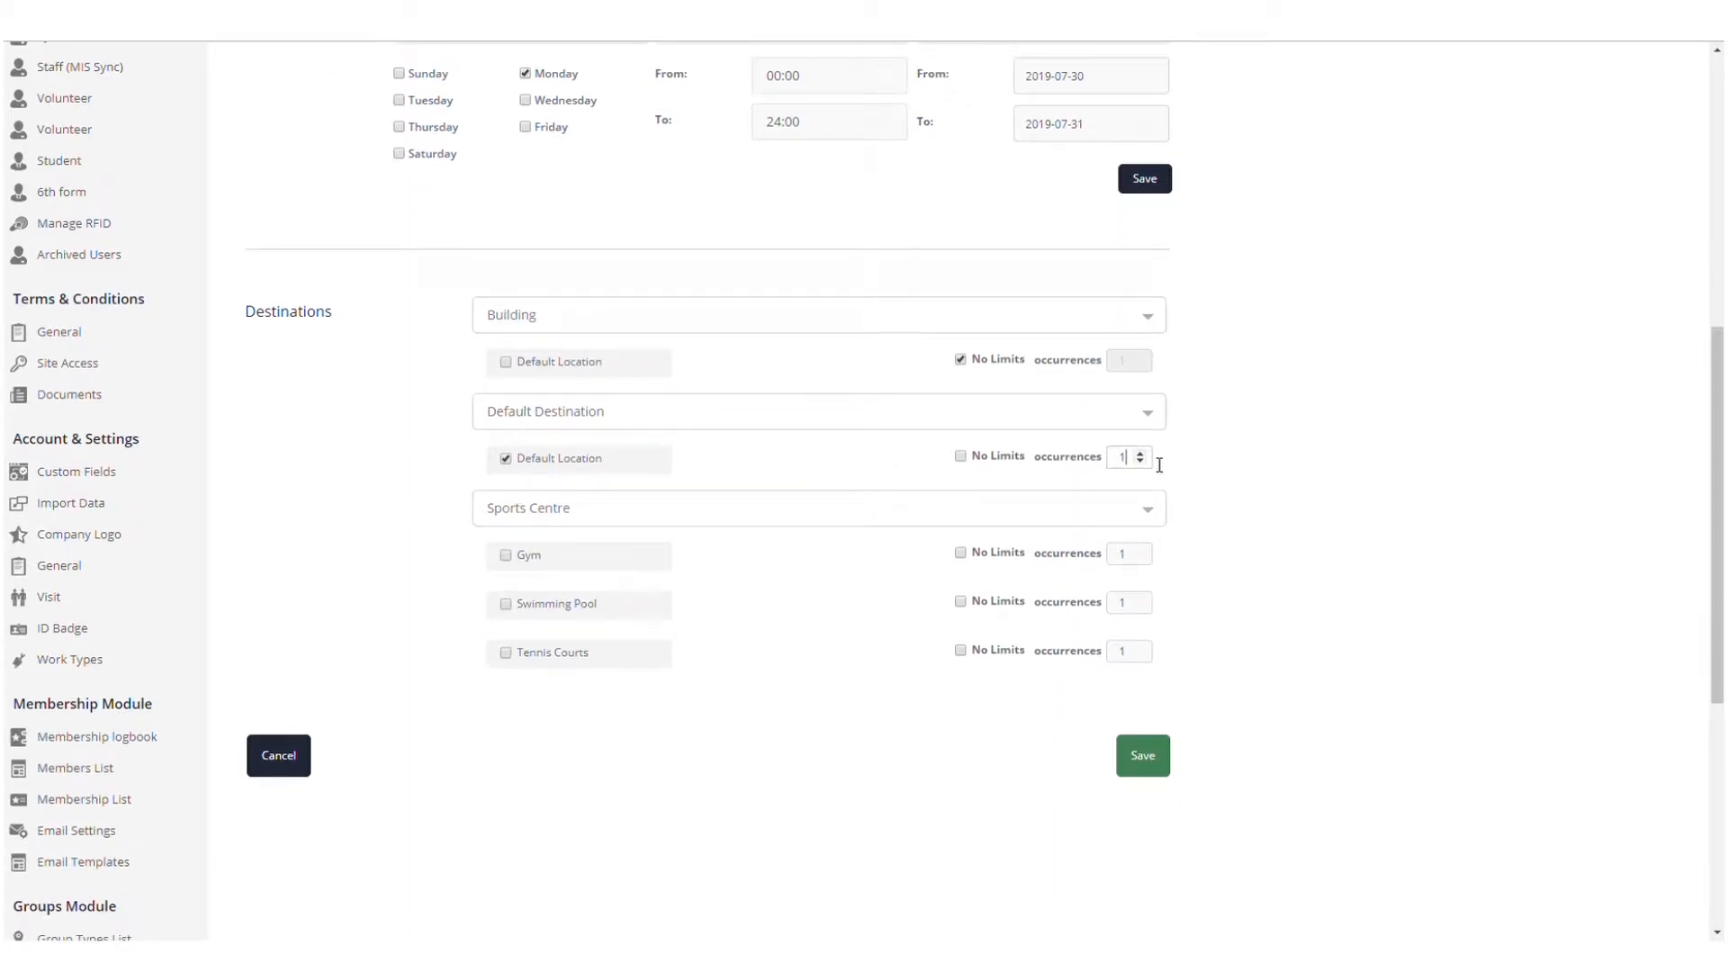
text(5)
click(963, 552)
click(963, 602)
click(961, 649)
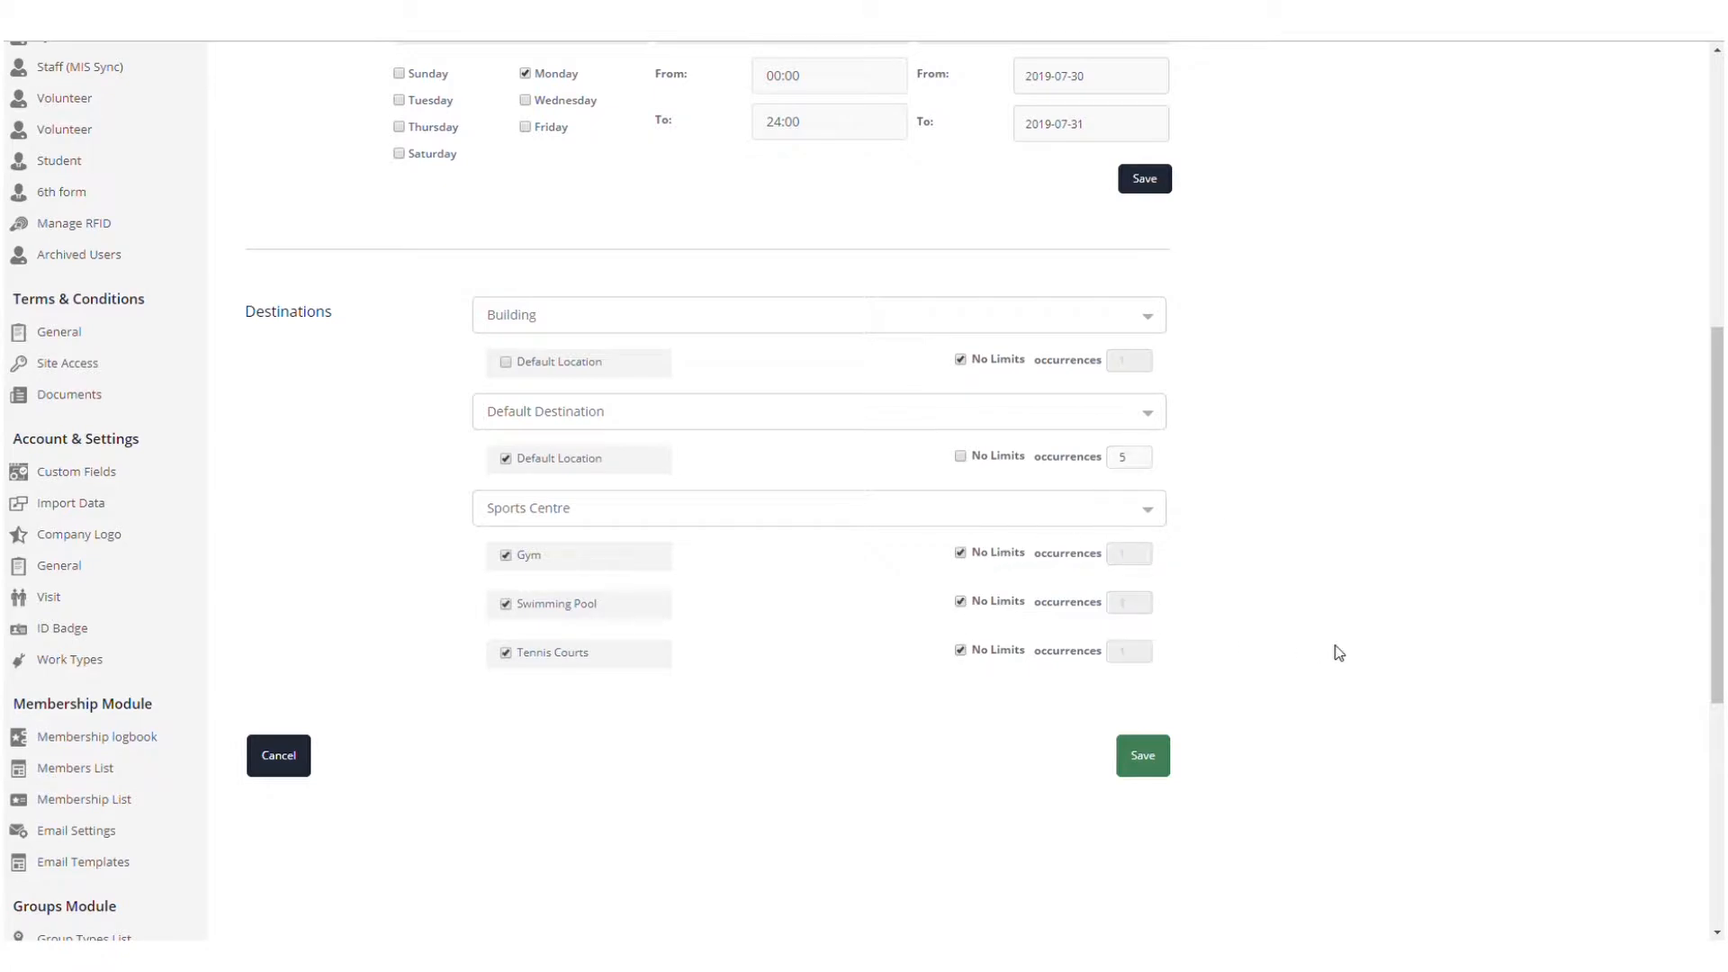
click(1156, 766)
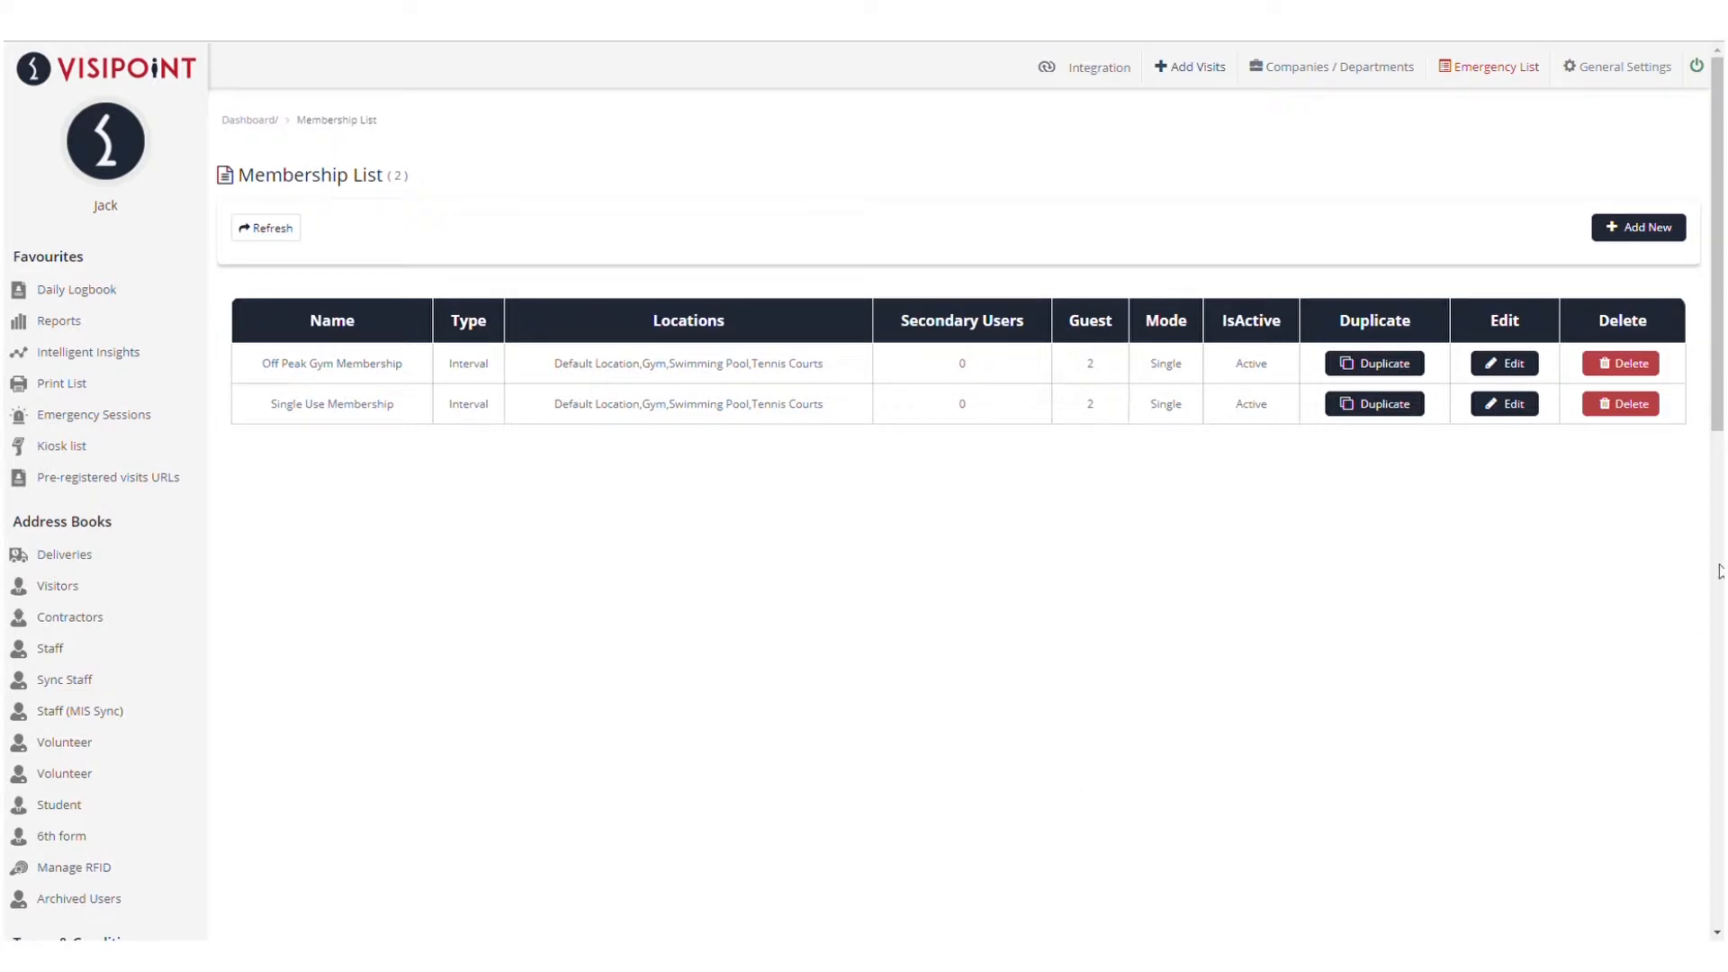
Start another new membership named 'Multi User Membership'
click(1668, 233)
click(763, 241)
text(MultiUser)
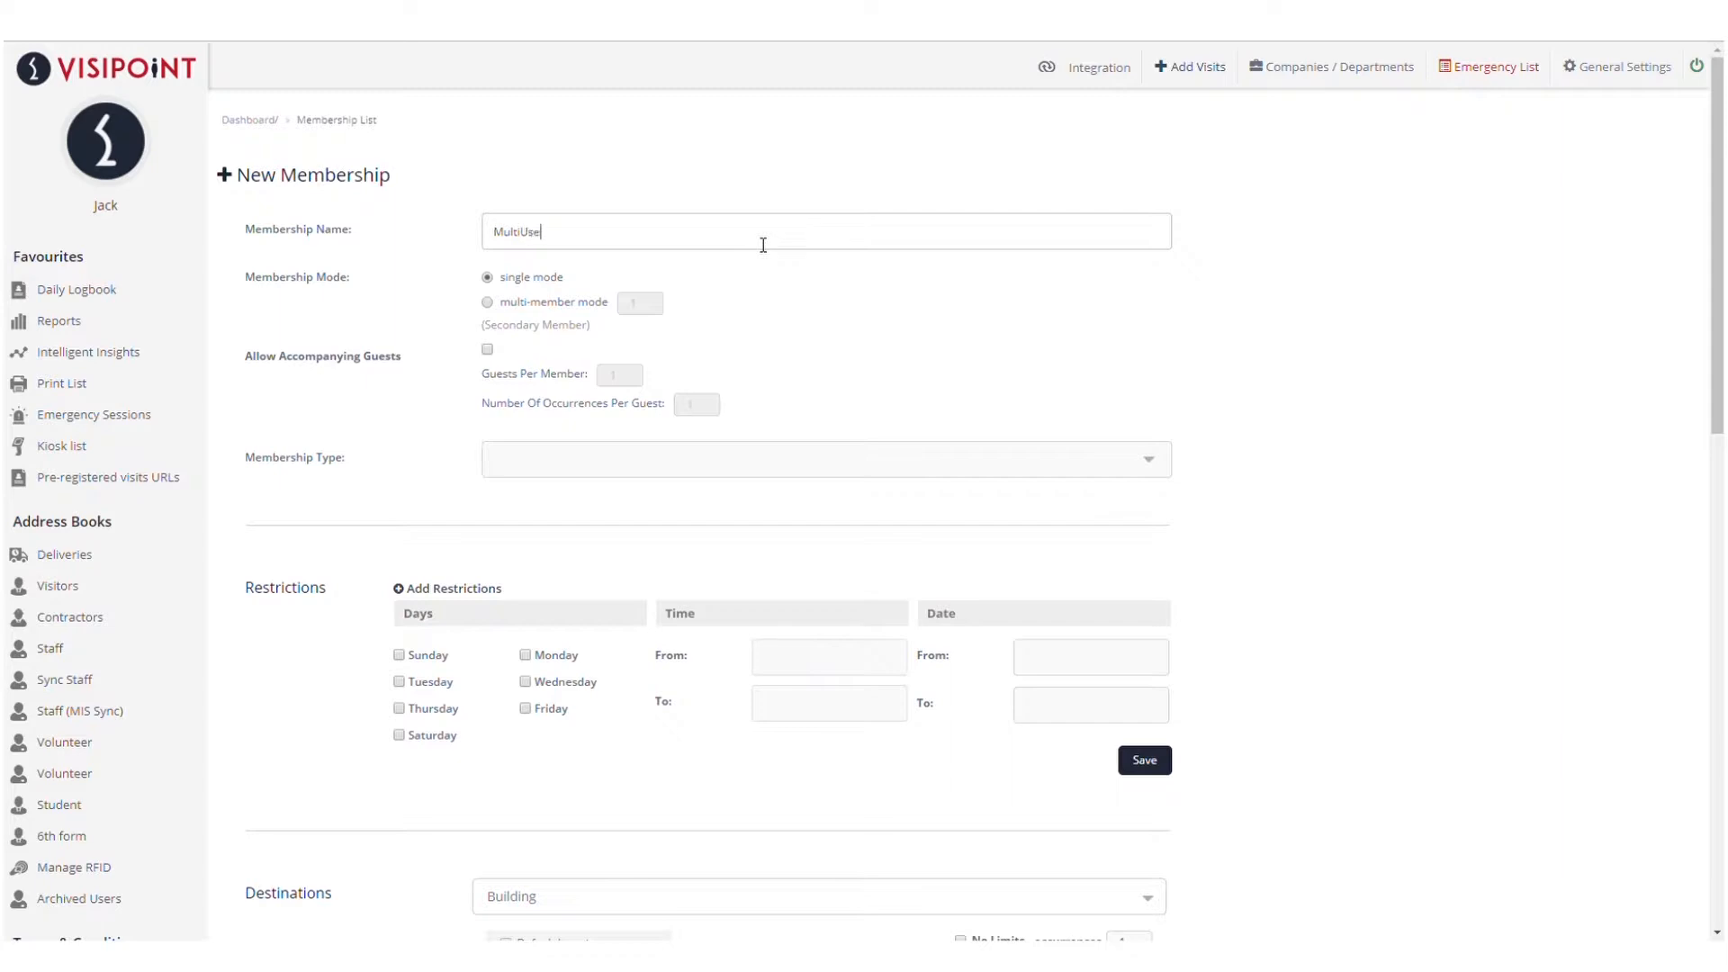
key(BackSpace)
key(BackSpace)
key(BackSpace)
key(BackSpace)
text(User Membership)
Switch to multi-member mode with 4 secondary members, allow accompanying guests, and choose Interval type
click(558, 306)
key(BackSpace)
text(4)
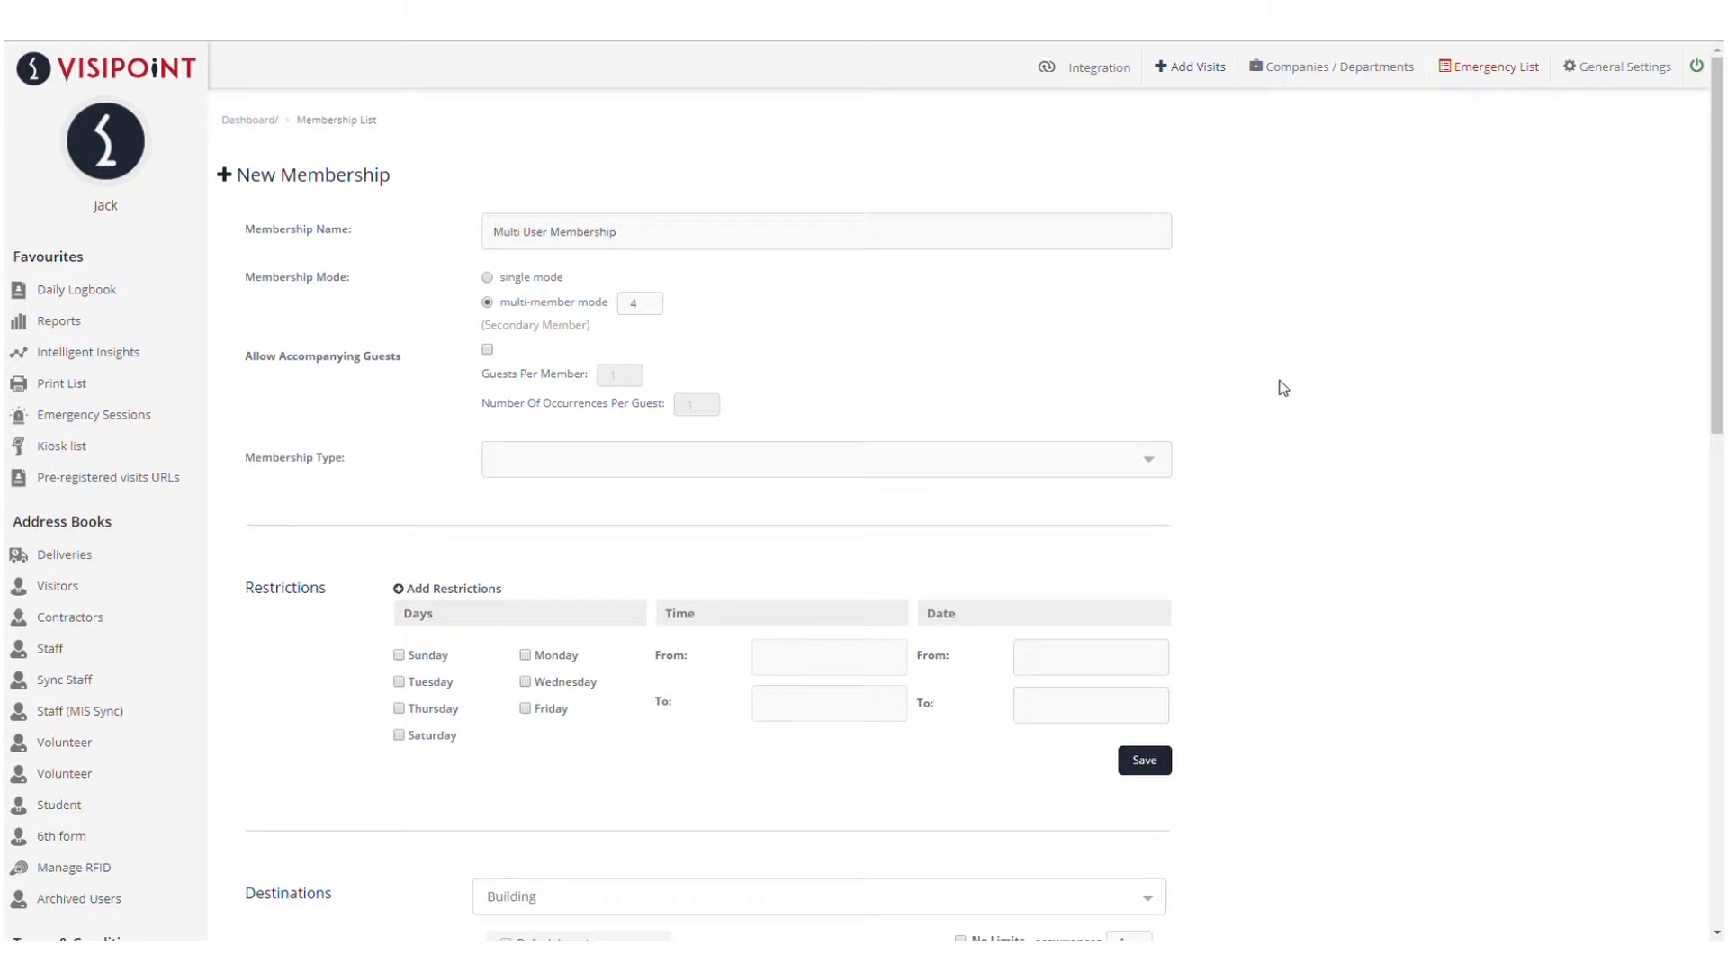
click(490, 351)
click(549, 501)
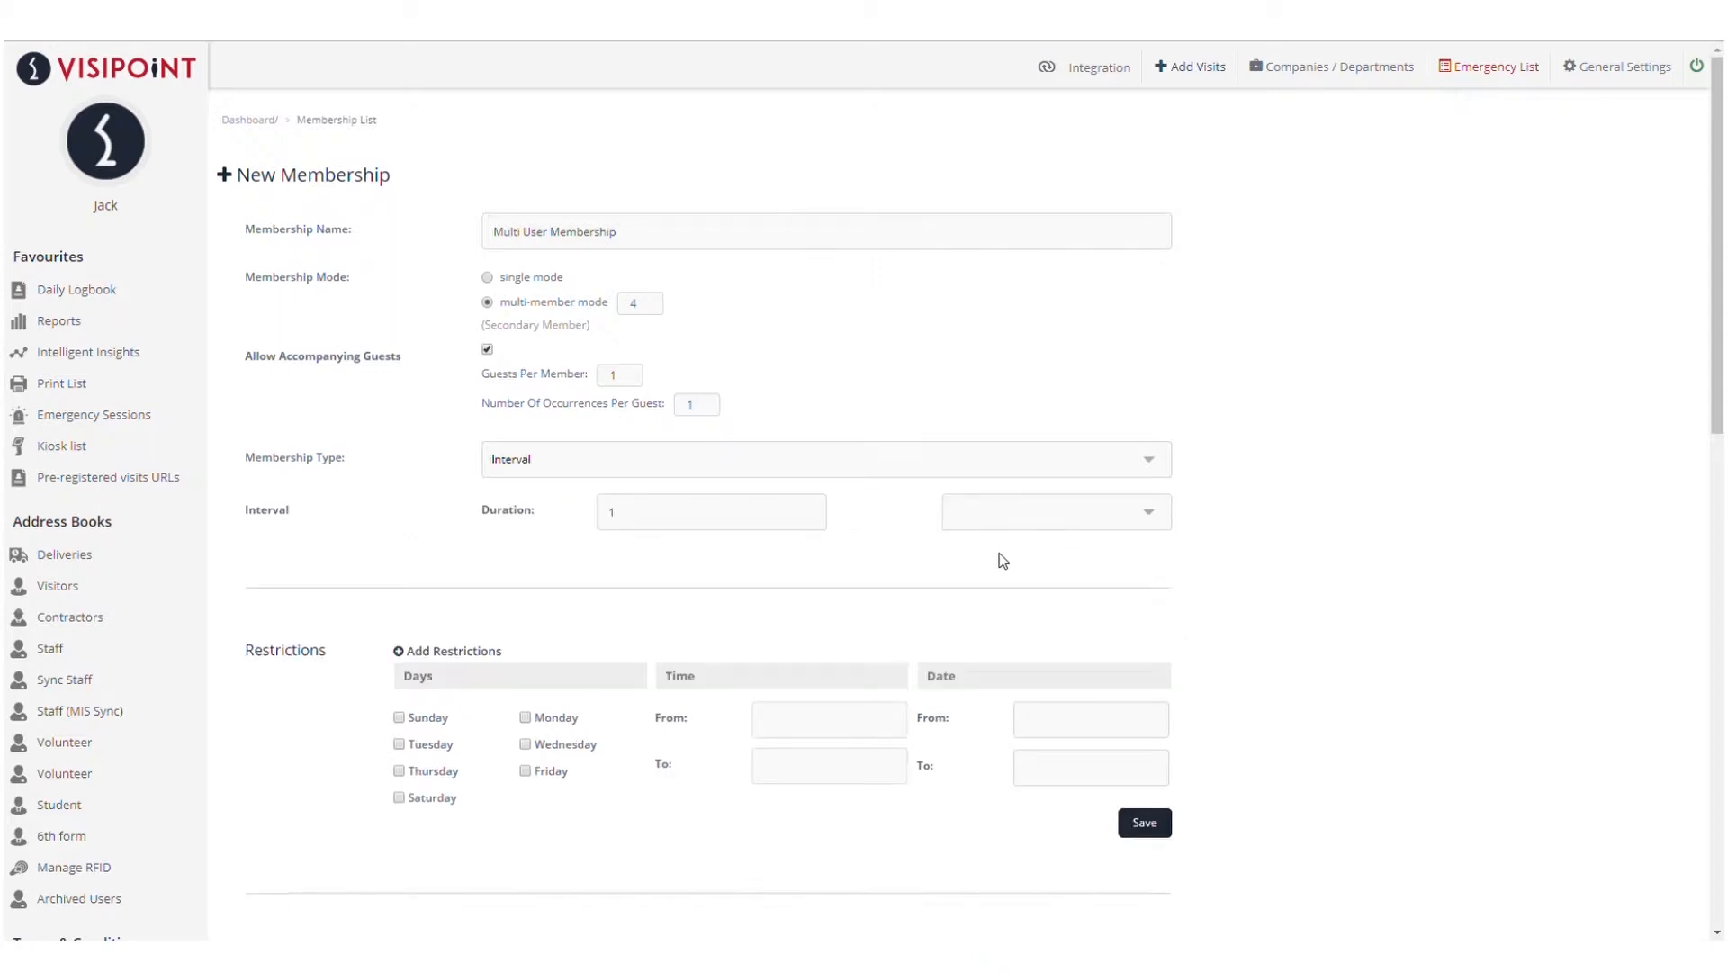
Add a Wednesday restriction dated 2019-07-31 to the membership
scroll(1305, 513, down, 3)
click(554, 467)
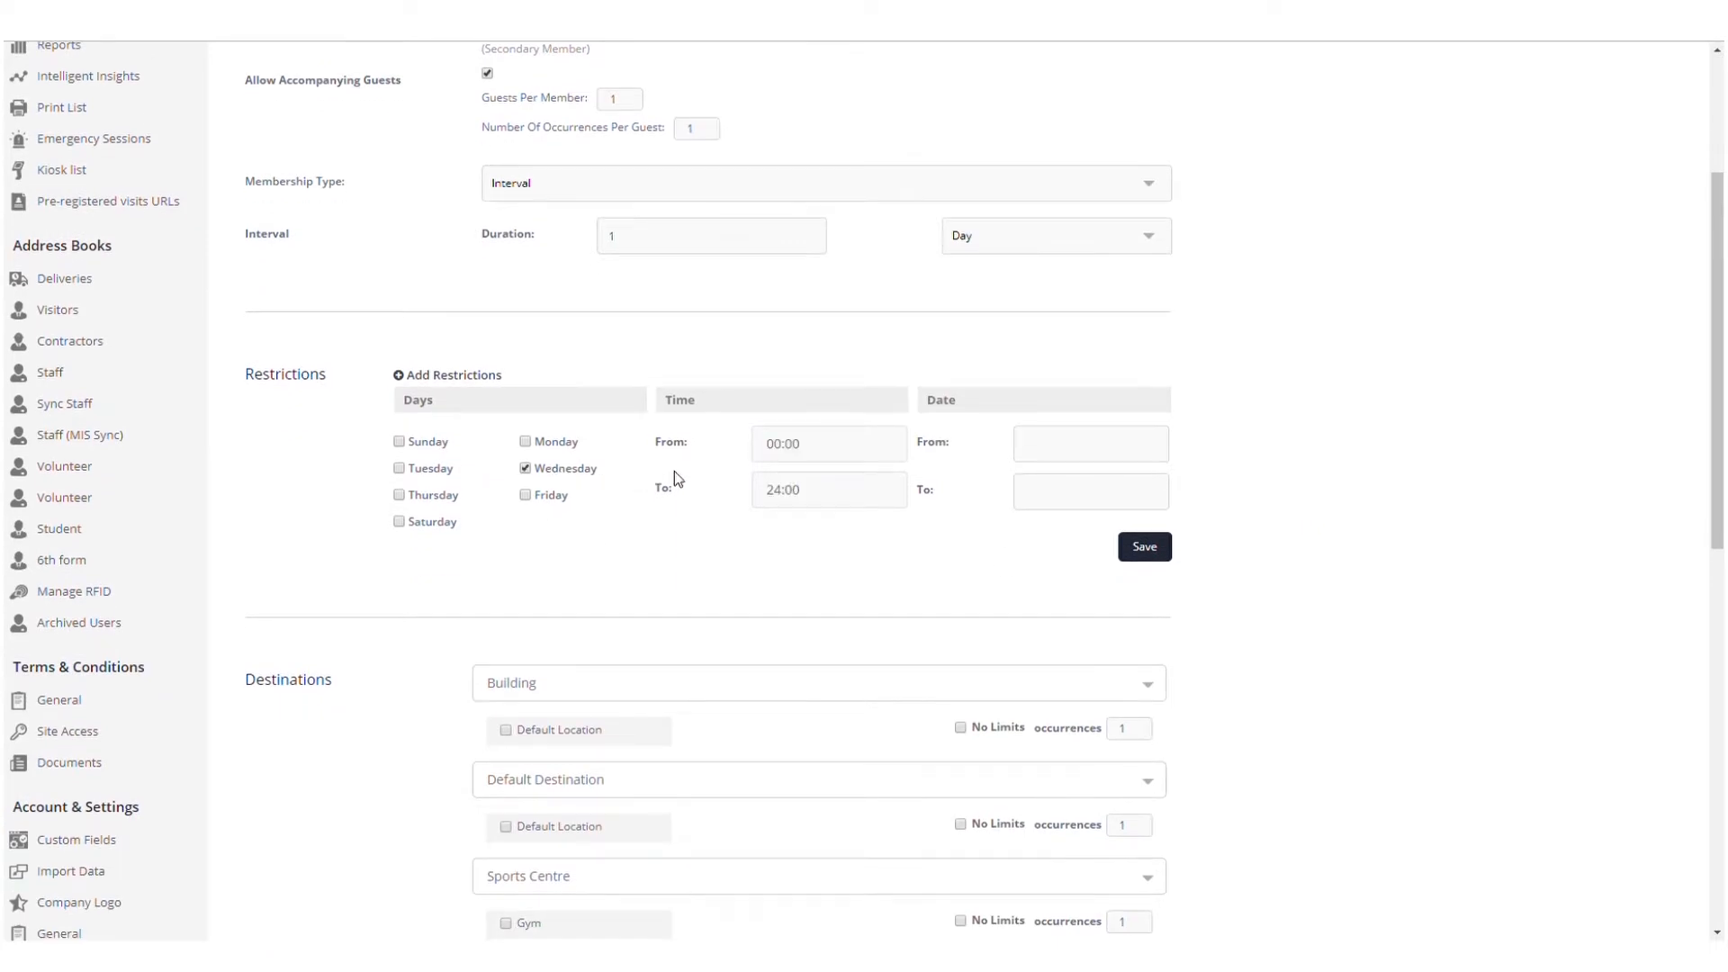
click(1063, 454)
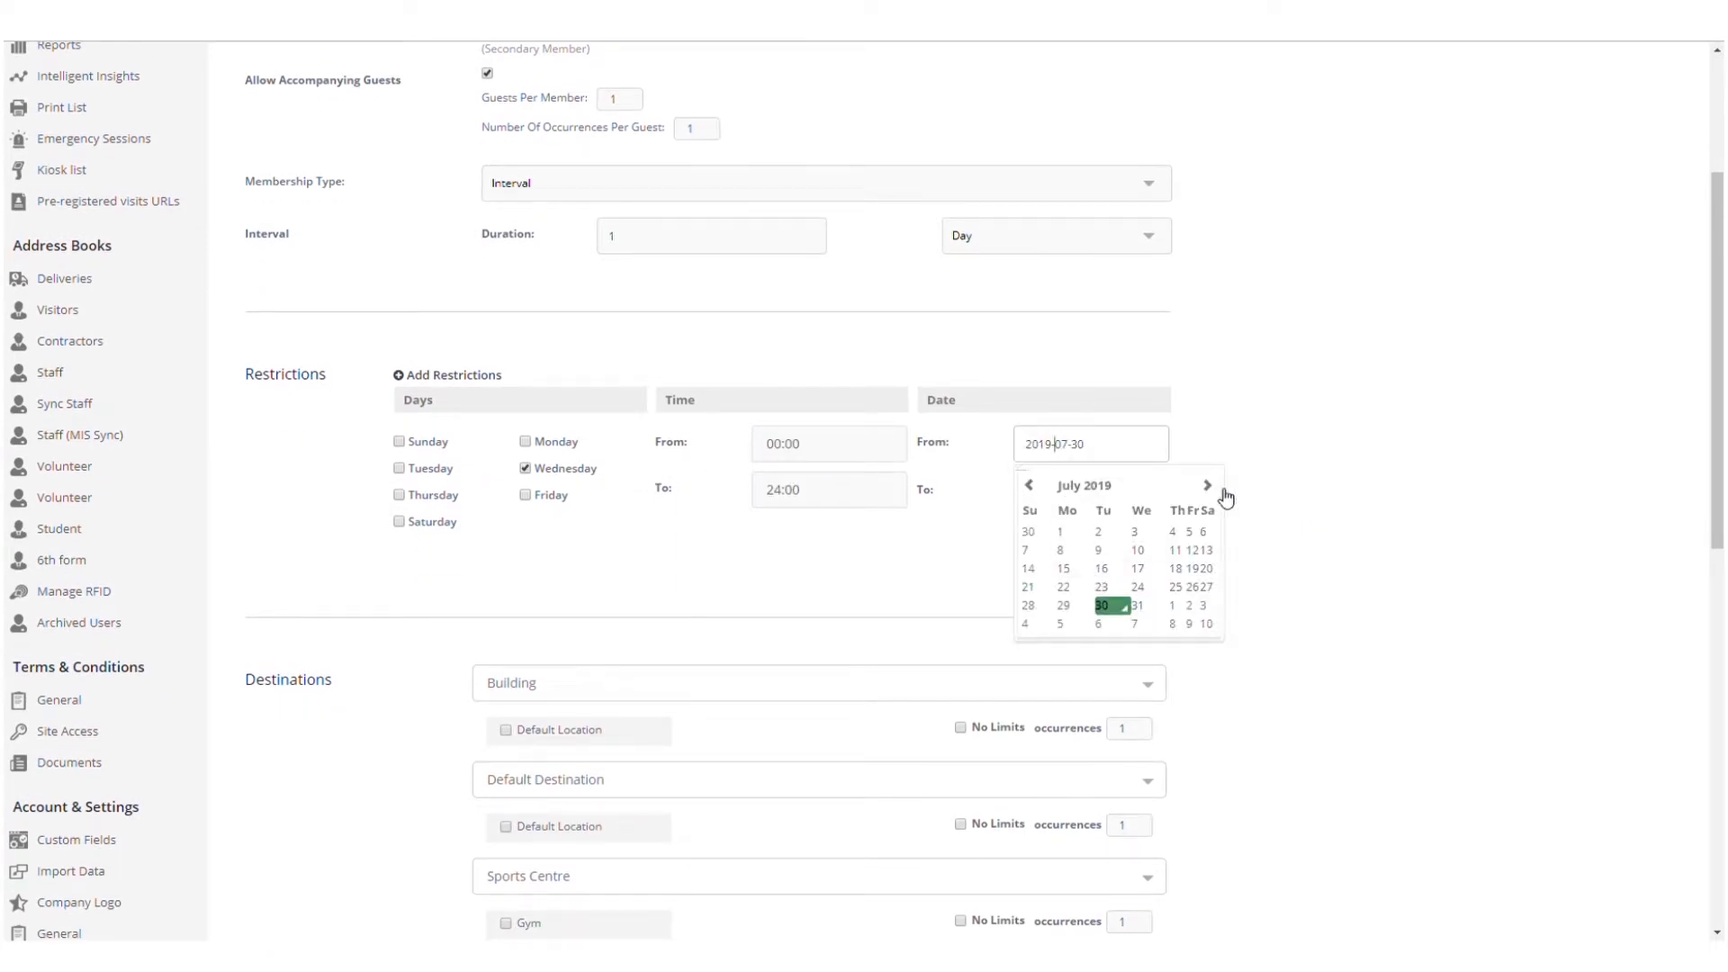
click(1139, 606)
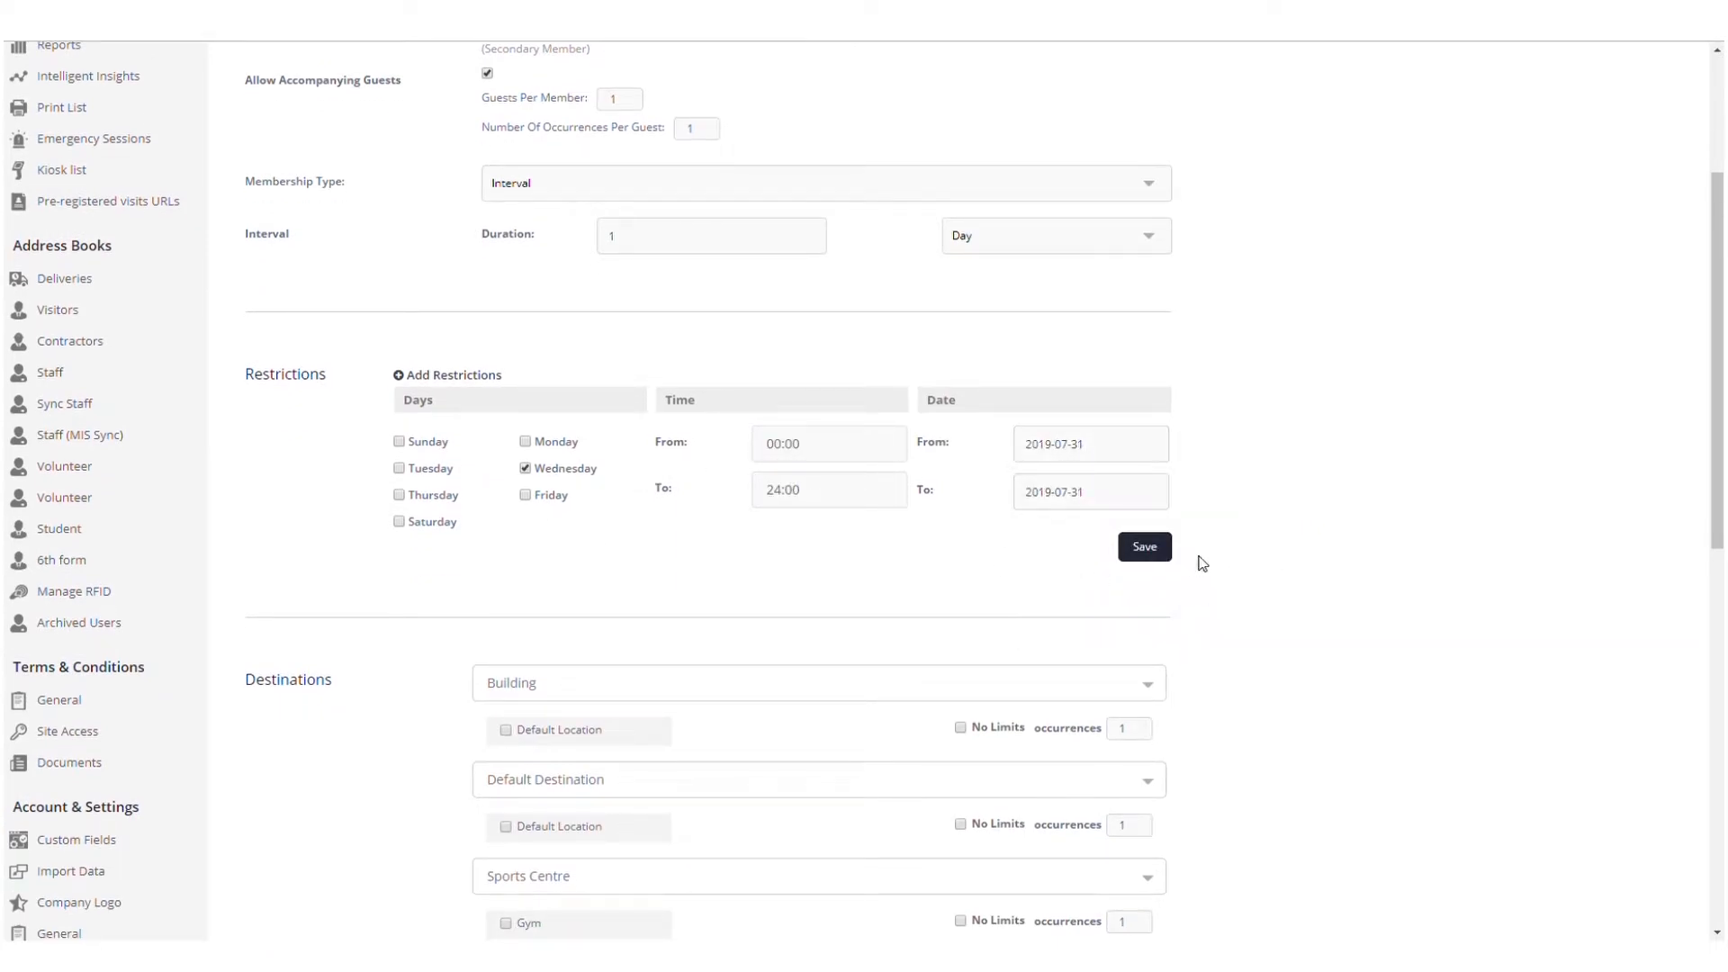
click(1162, 551)
Include Building's Default Location, give the Gym unlimited visits, and save the membership
scroll(1330, 482, down, 2)
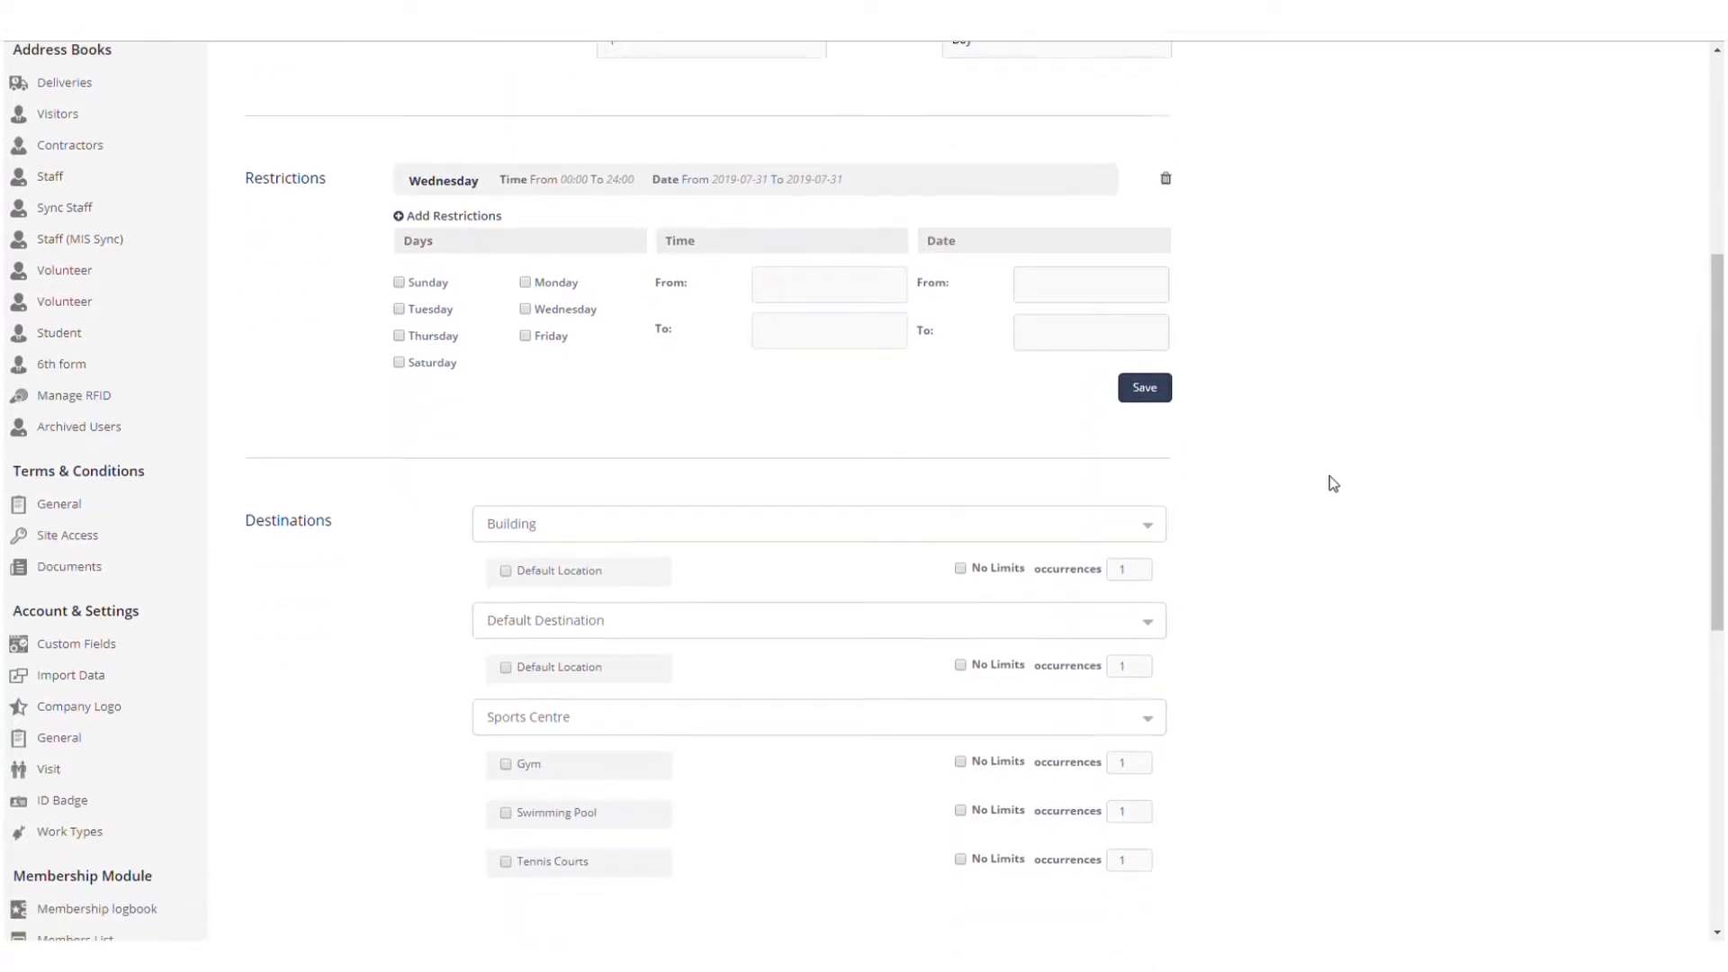
scroll(1334, 483, down, 2)
click(541, 413)
click(1007, 596)
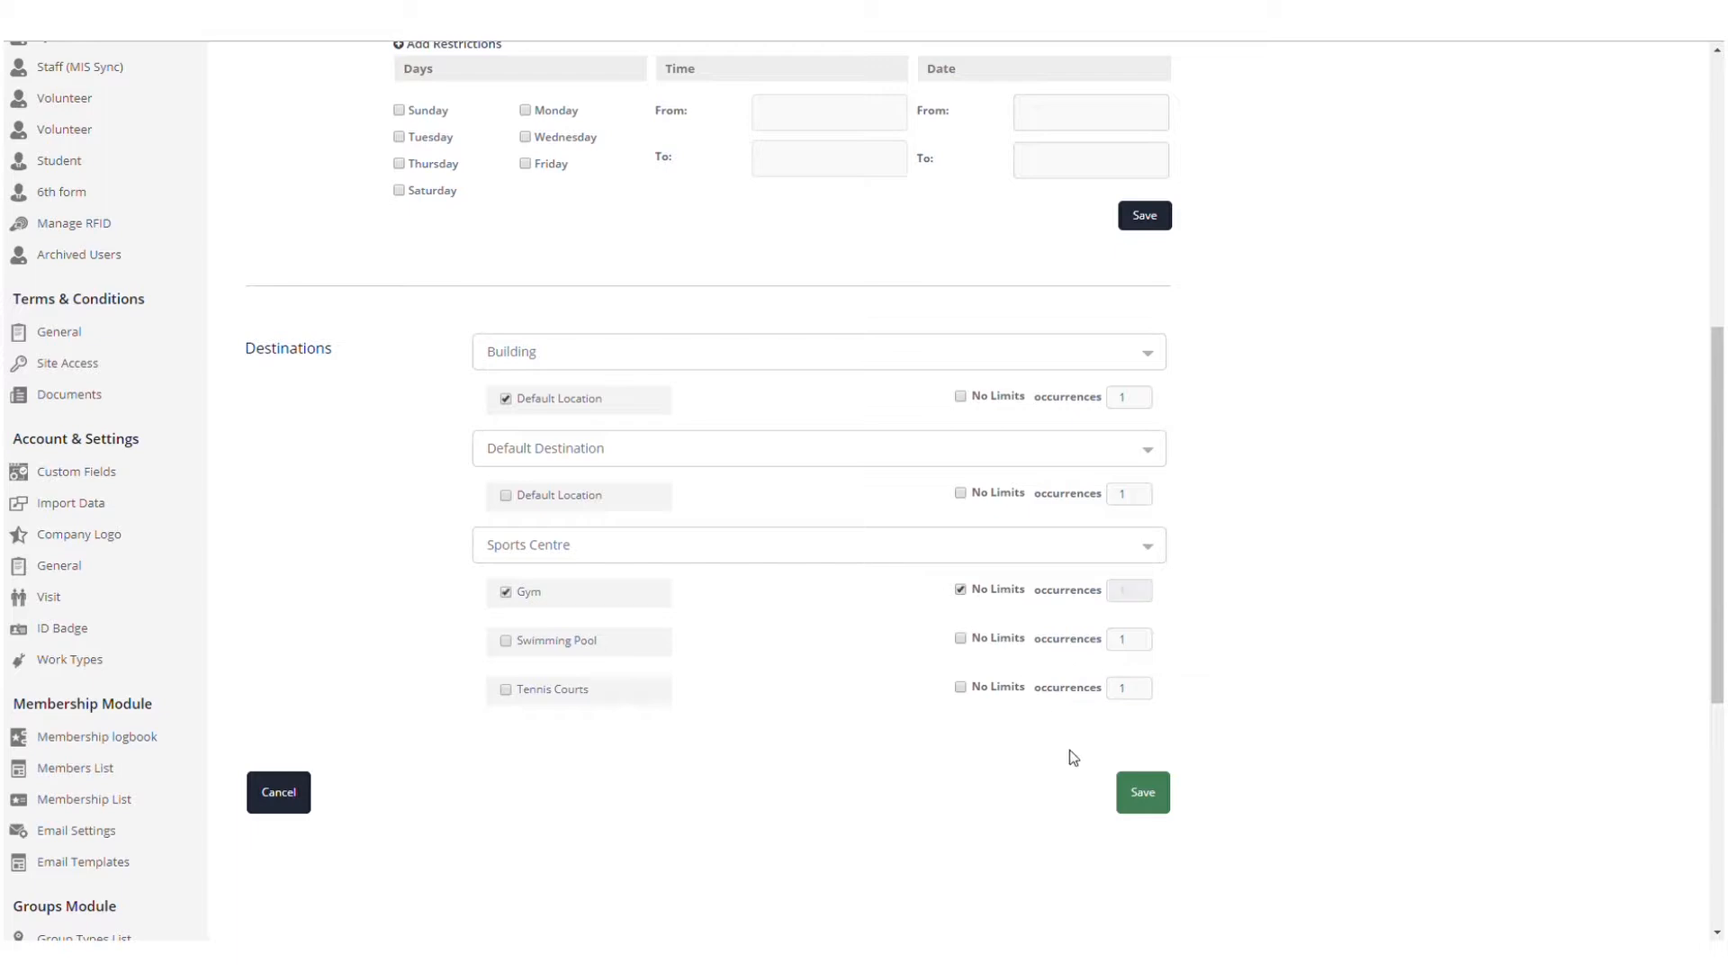
click(1141, 792)
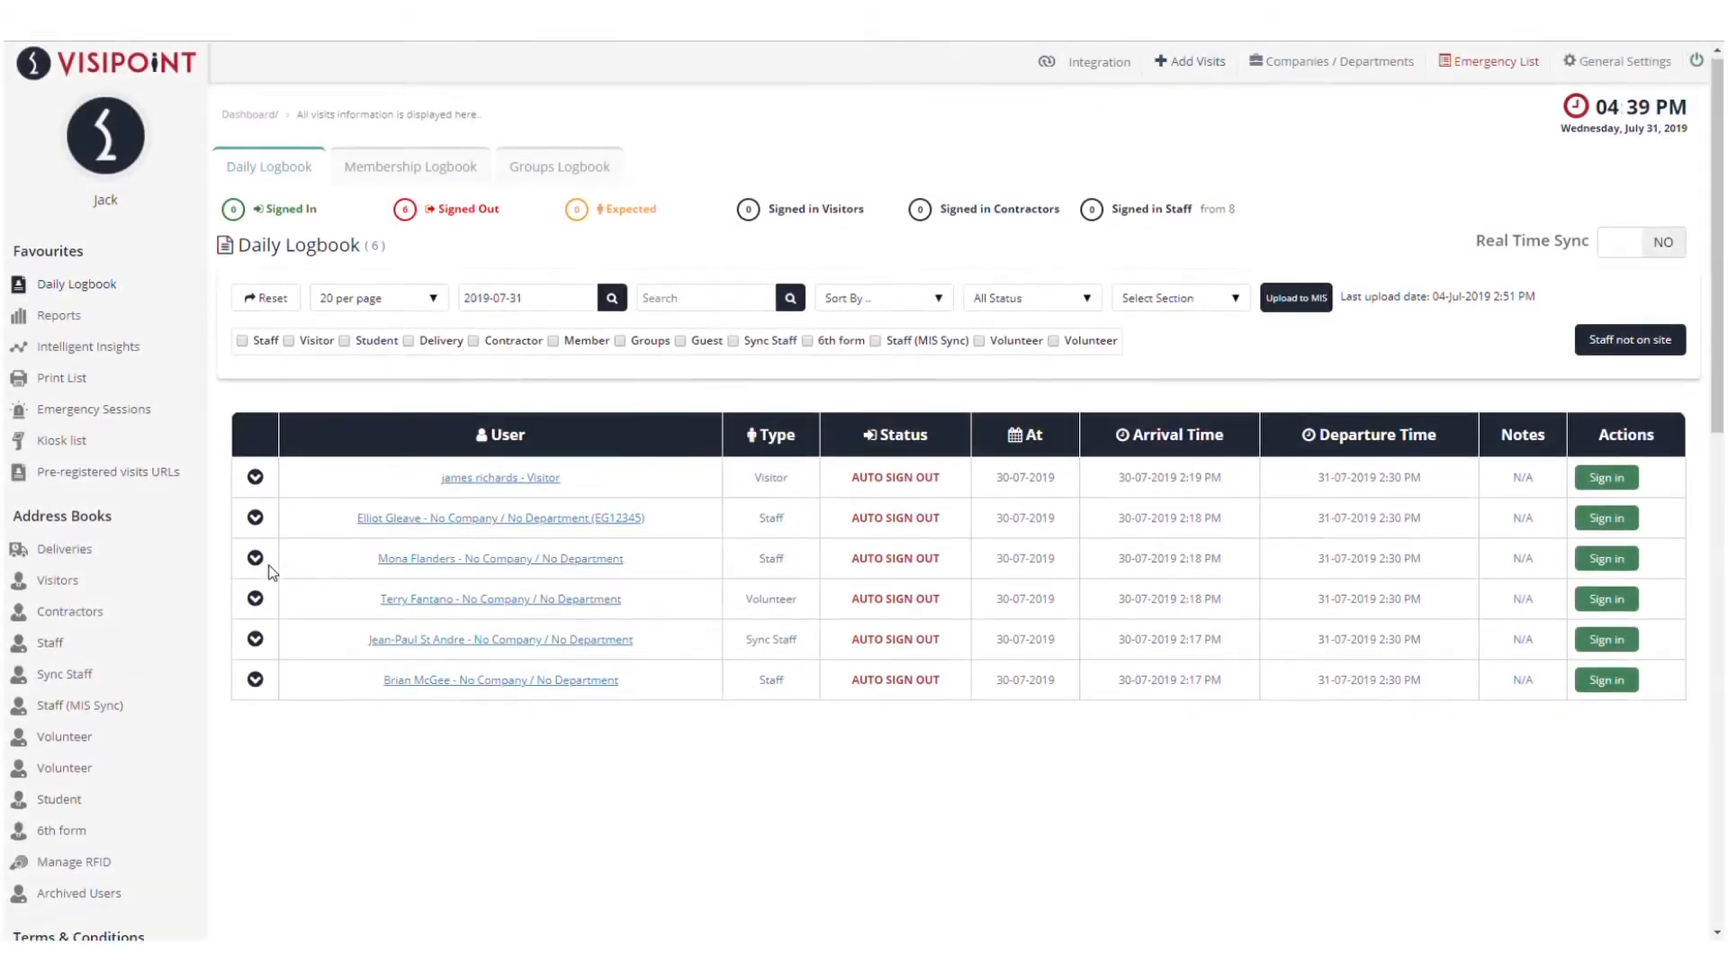
Go to the Members List and start adding a new member
scroll(270, 571, down, 9)
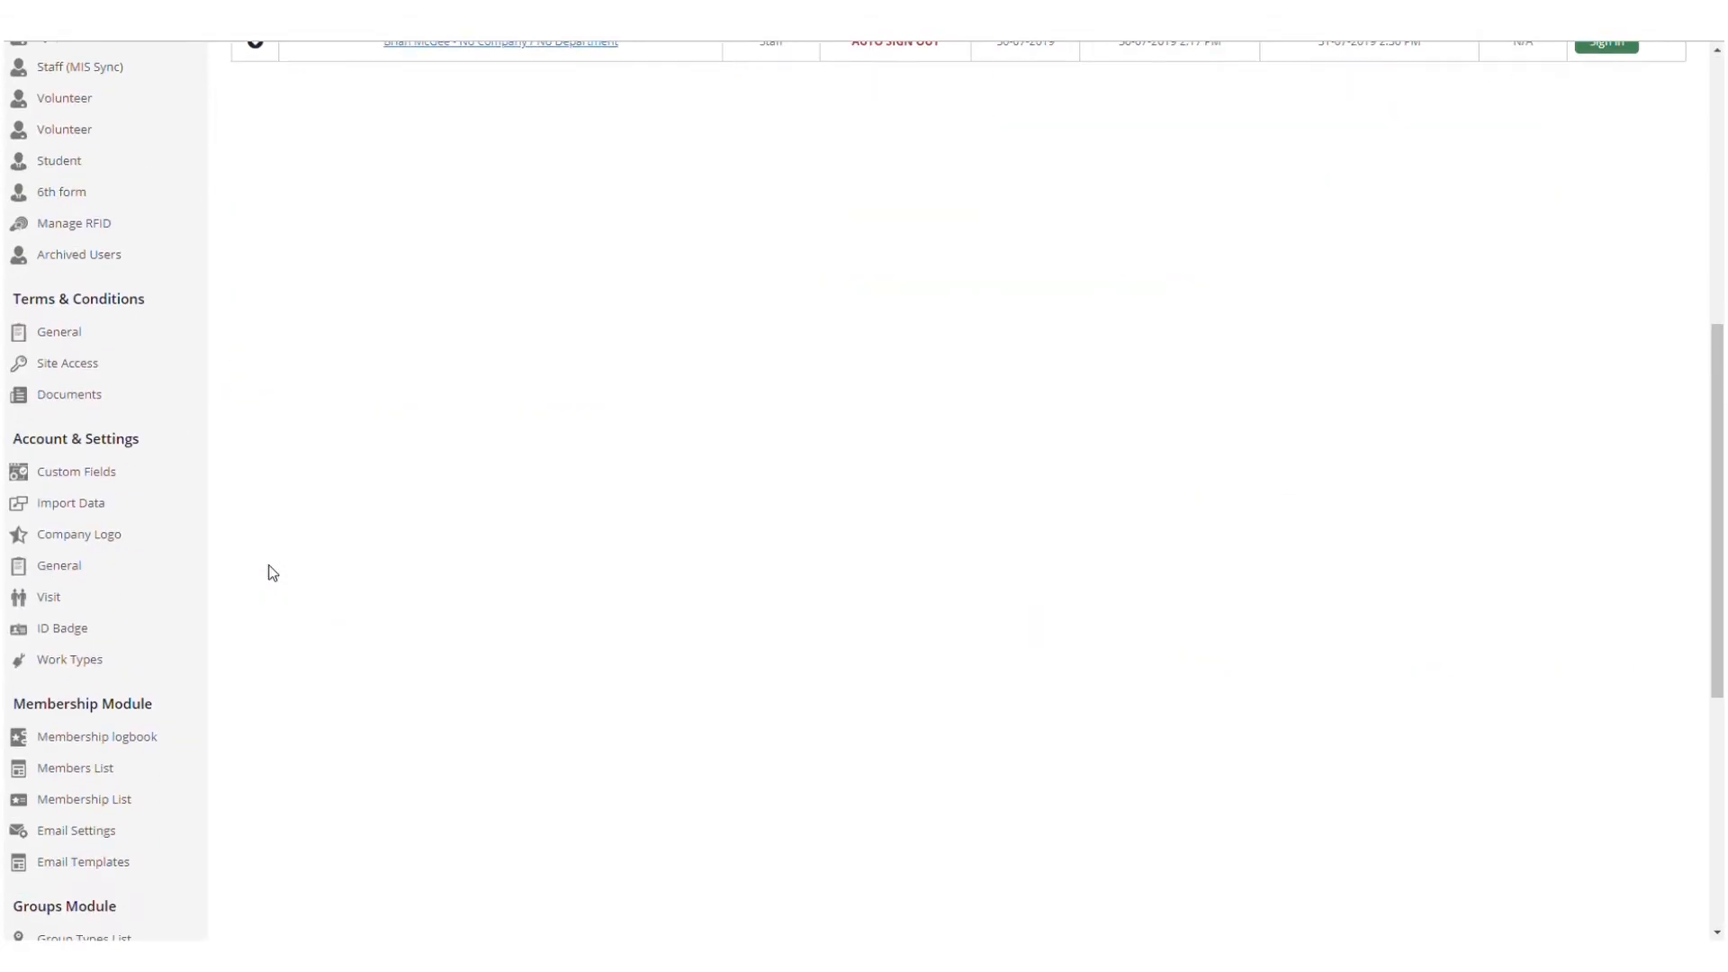
click(128, 594)
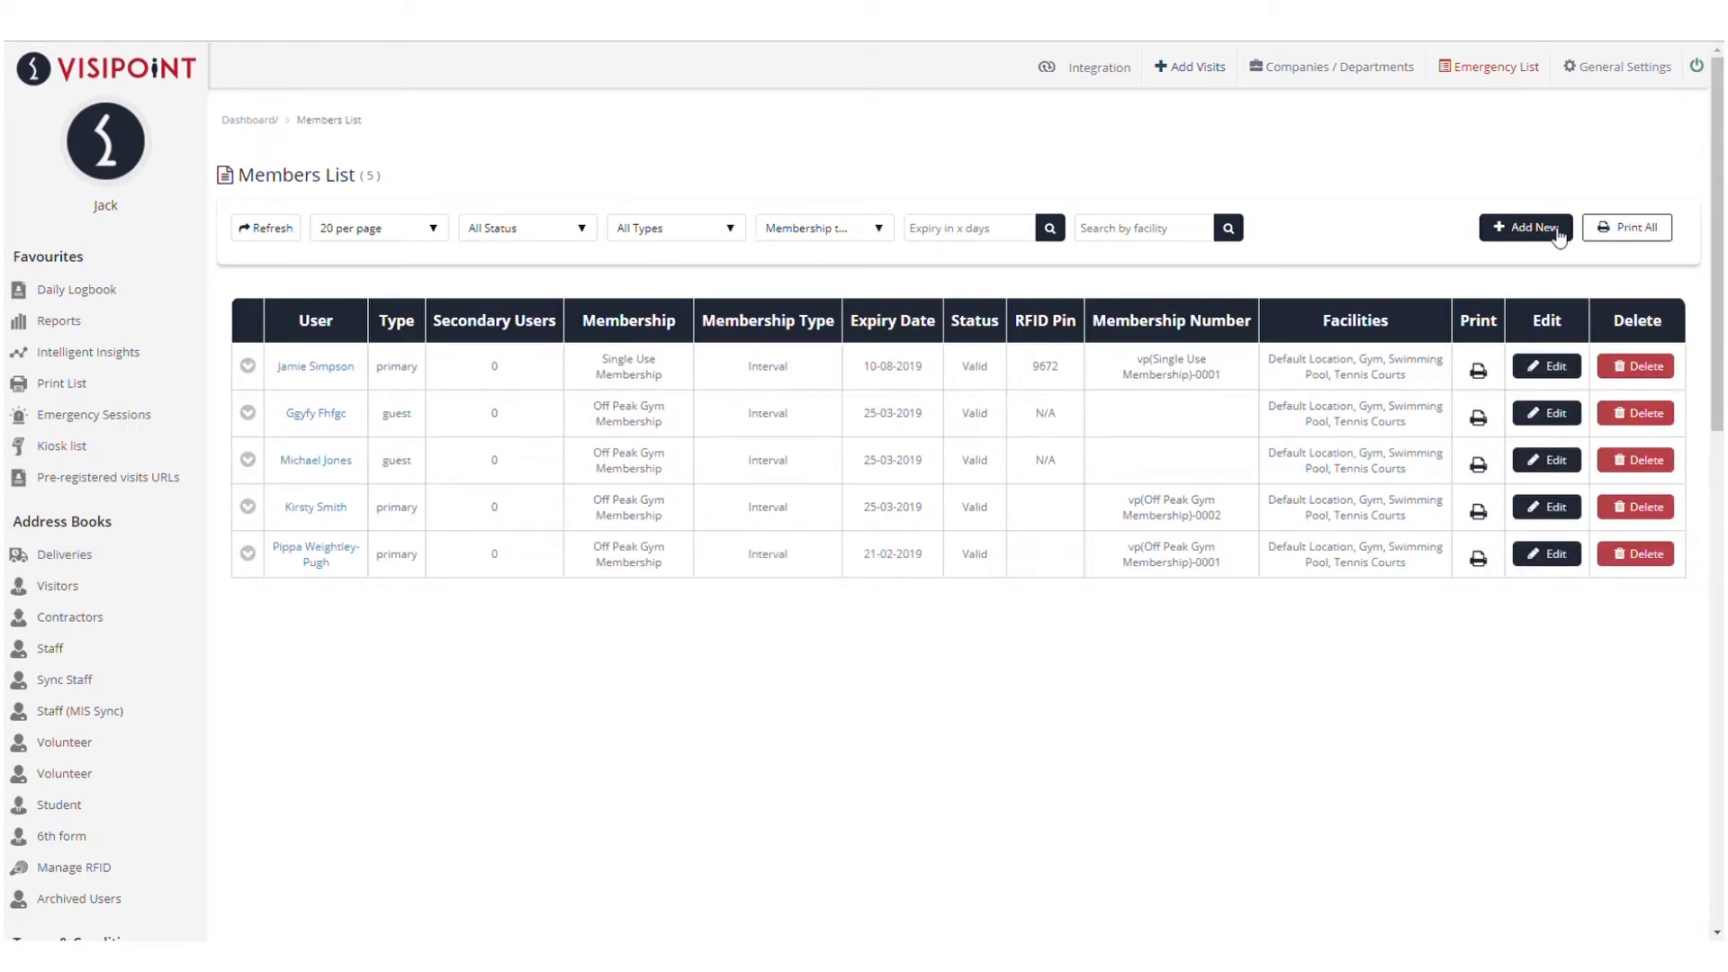
click(1558, 230)
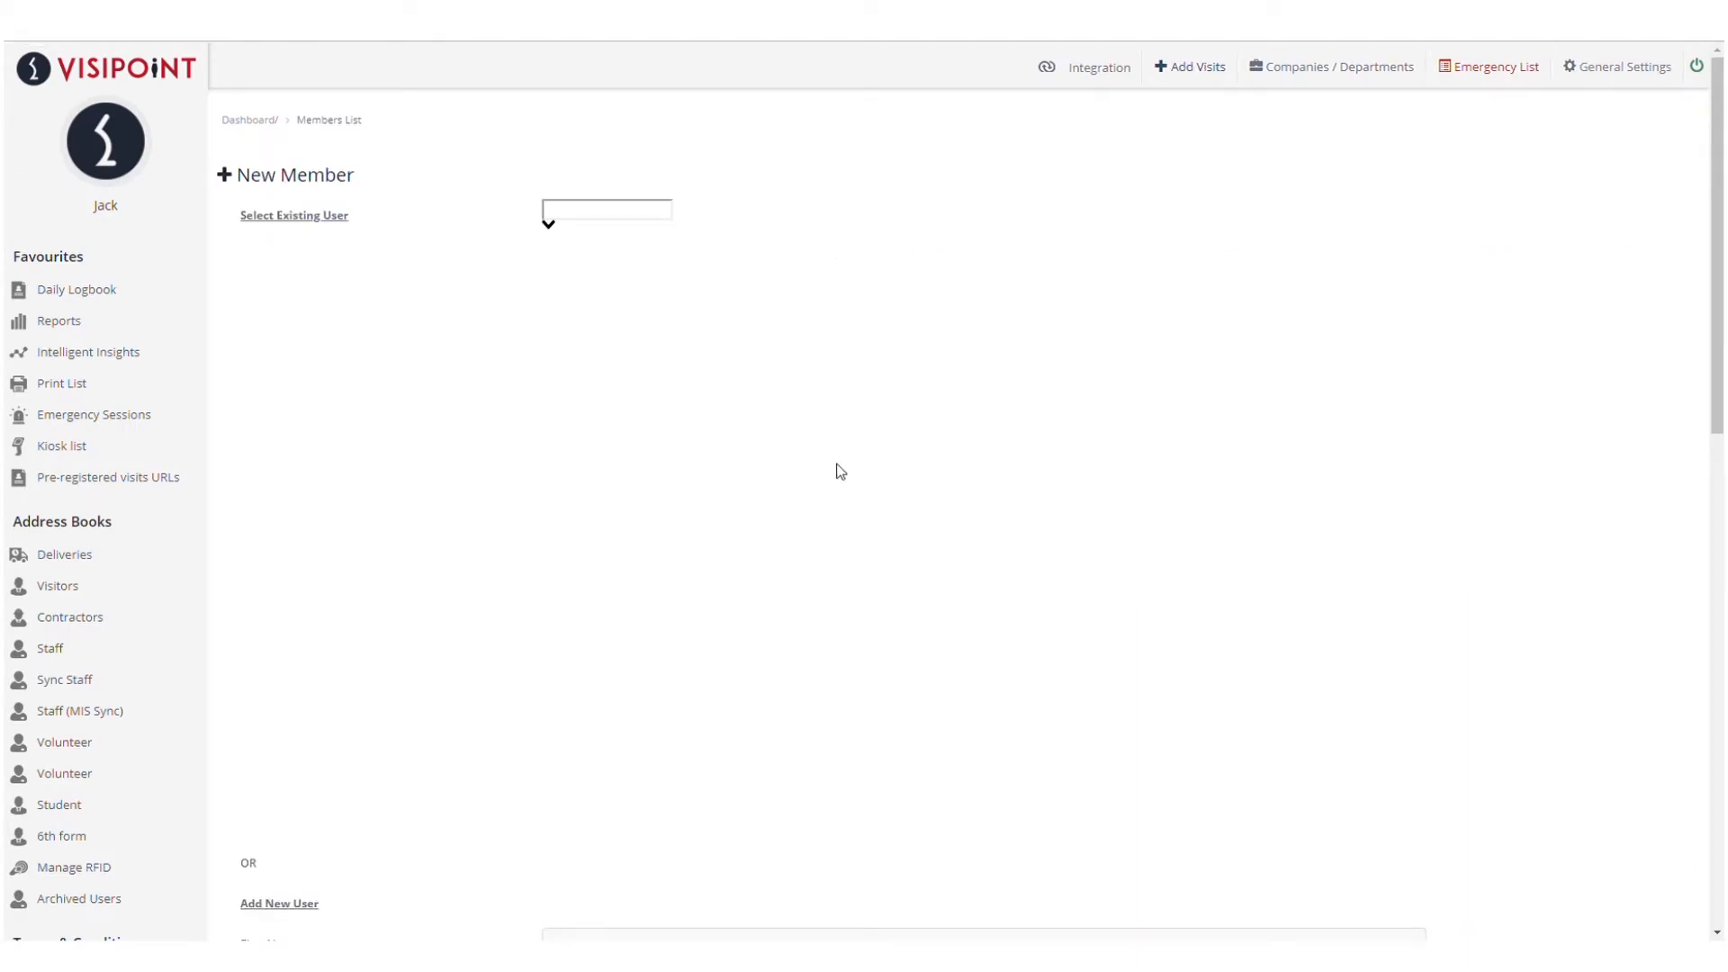
Enter the new member's first name, last name, email address and phone number
scroll(836, 470, down, 7)
key(Tab)
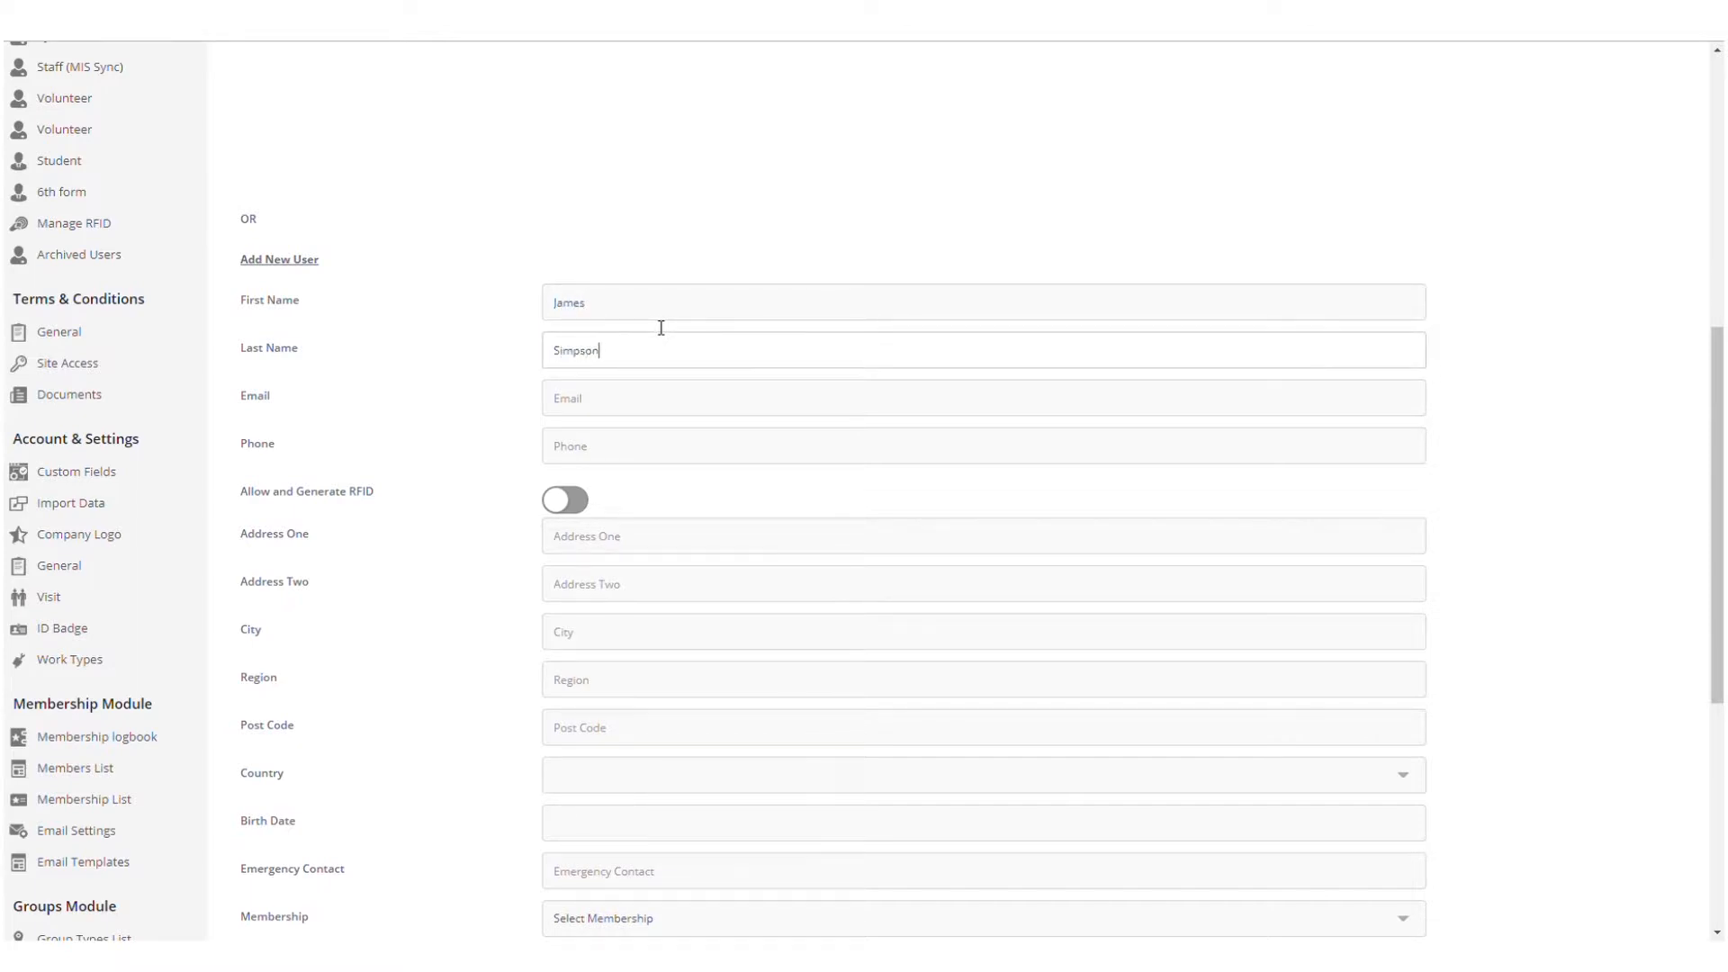
click(643, 412)
text(123456)
text( 6789)
Enable RFID with a generated pin and set the membership expiry to 10 August 2019
click(568, 501)
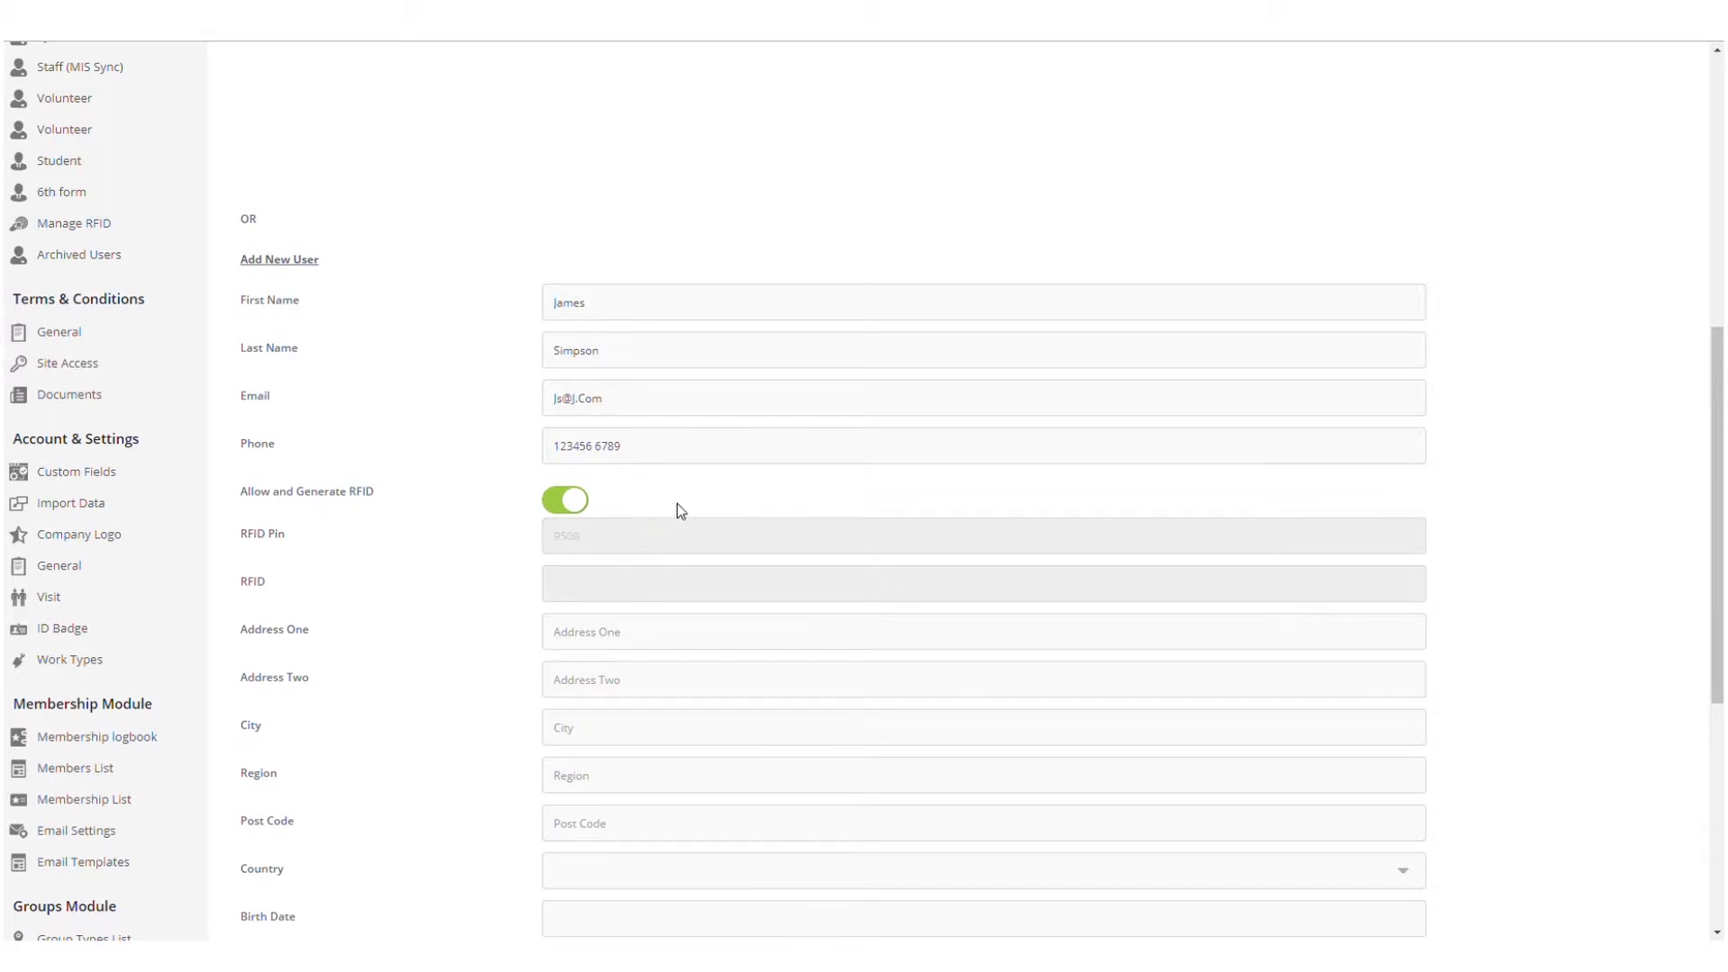
scroll(679, 510, down, 4)
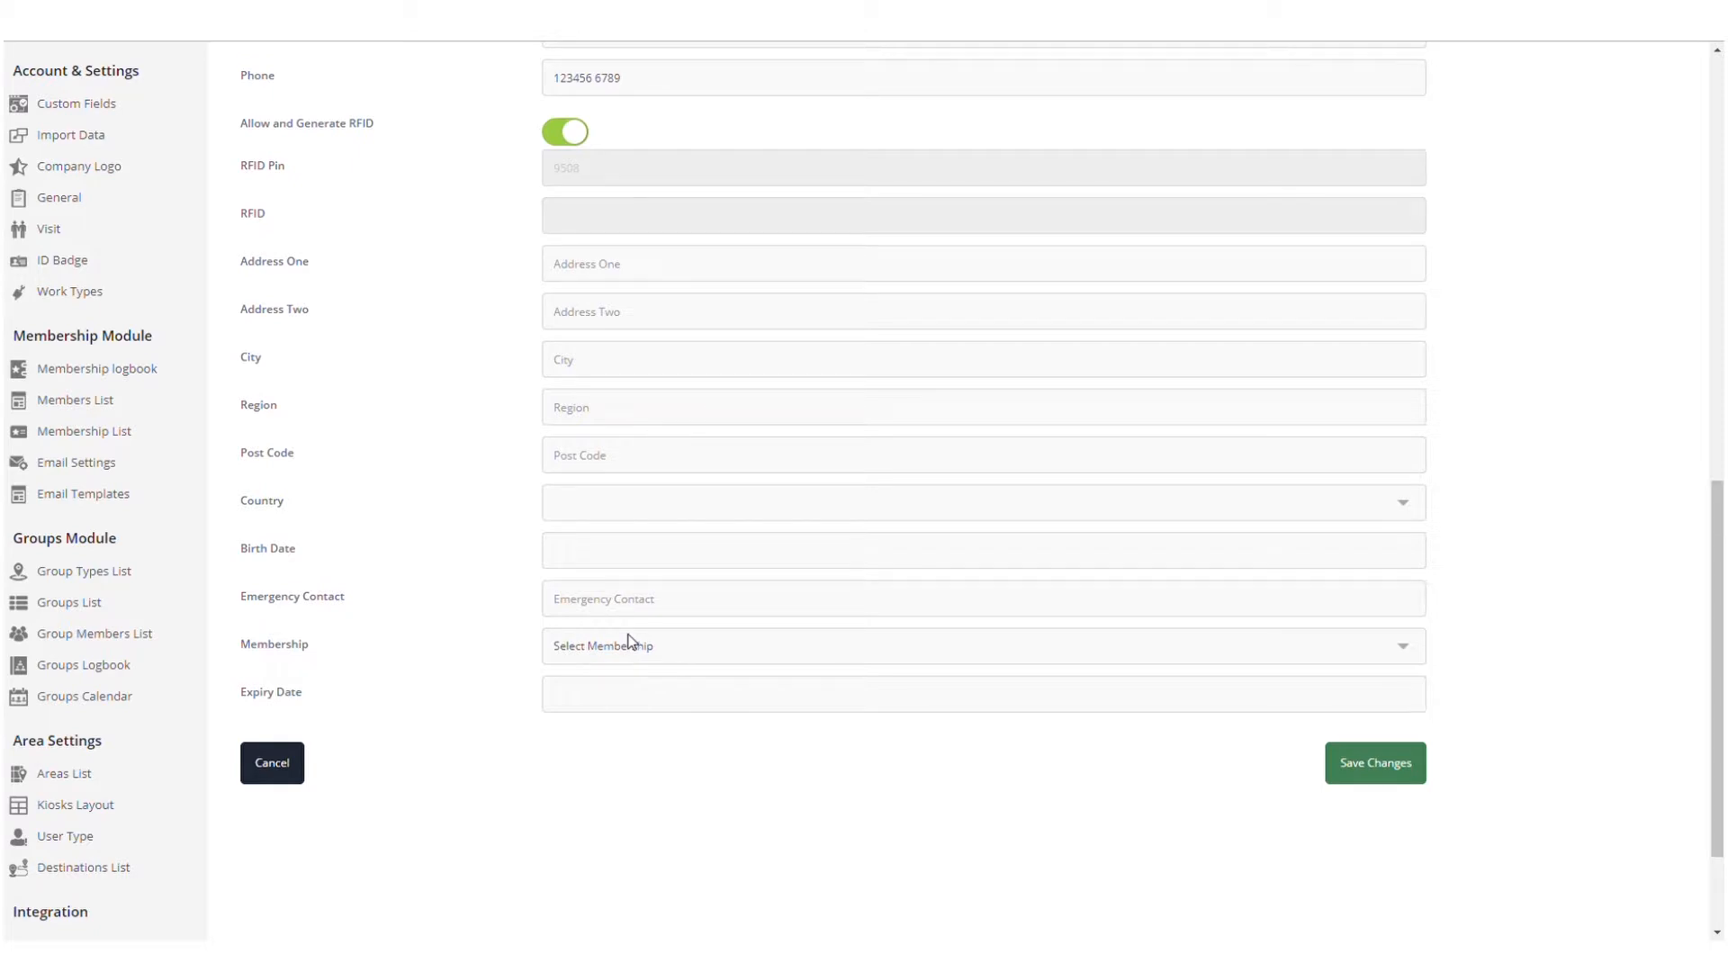
click(632, 695)
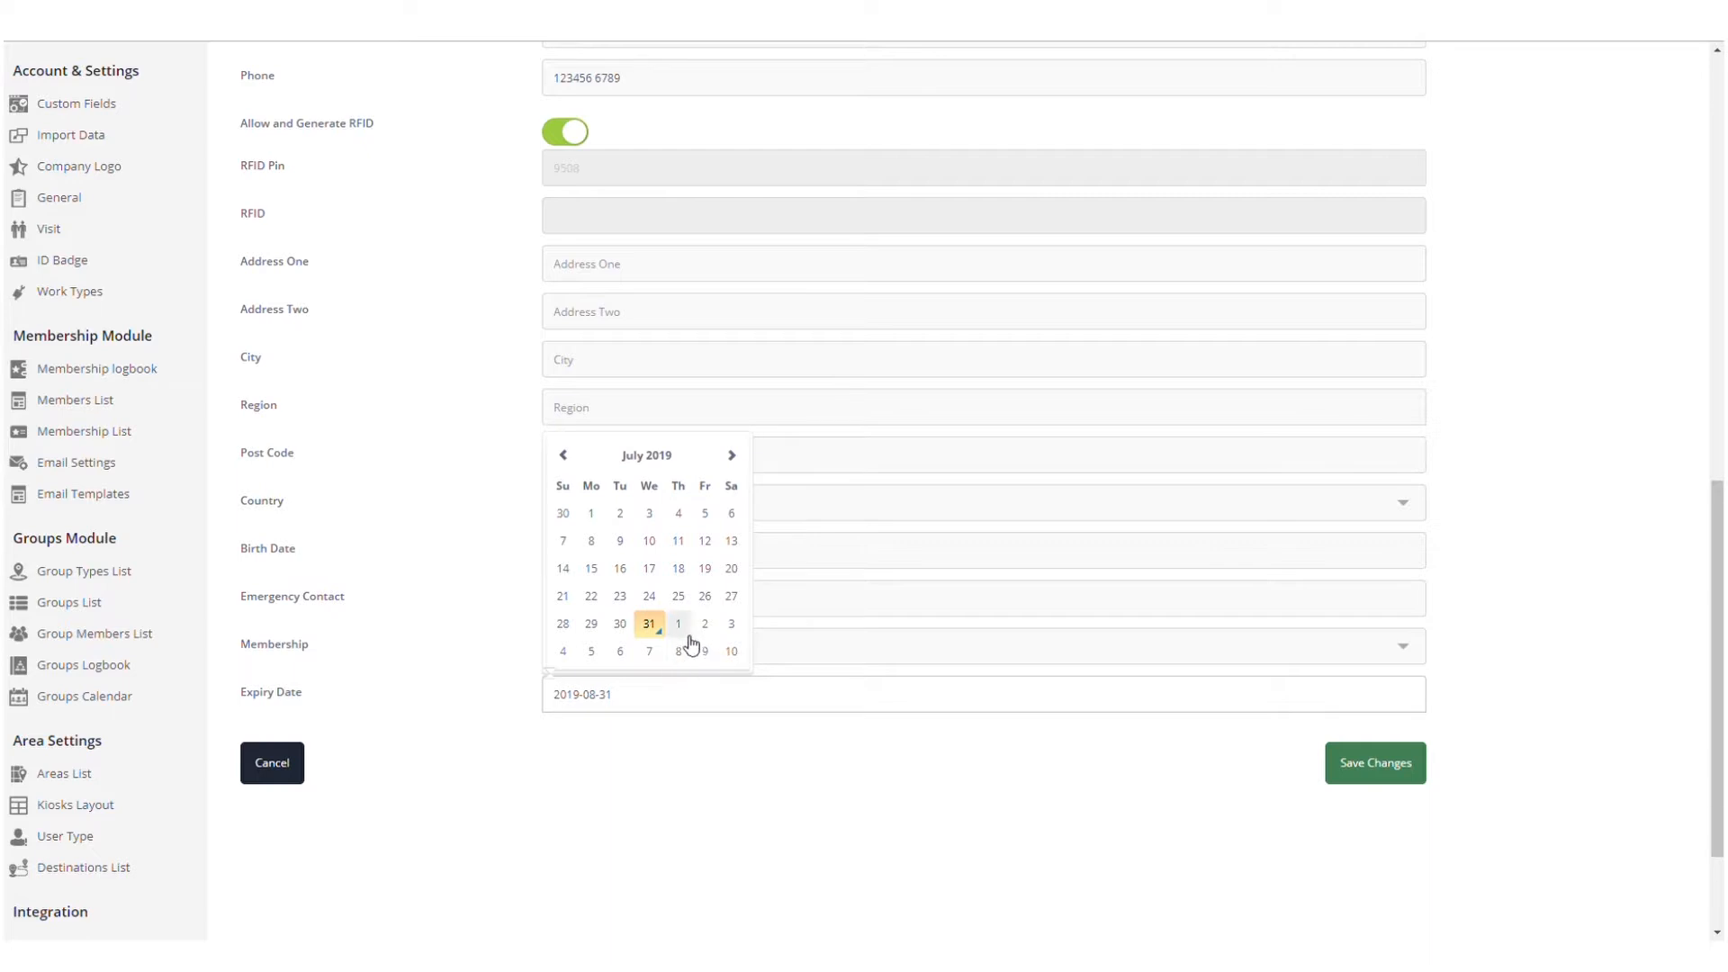
click(732, 652)
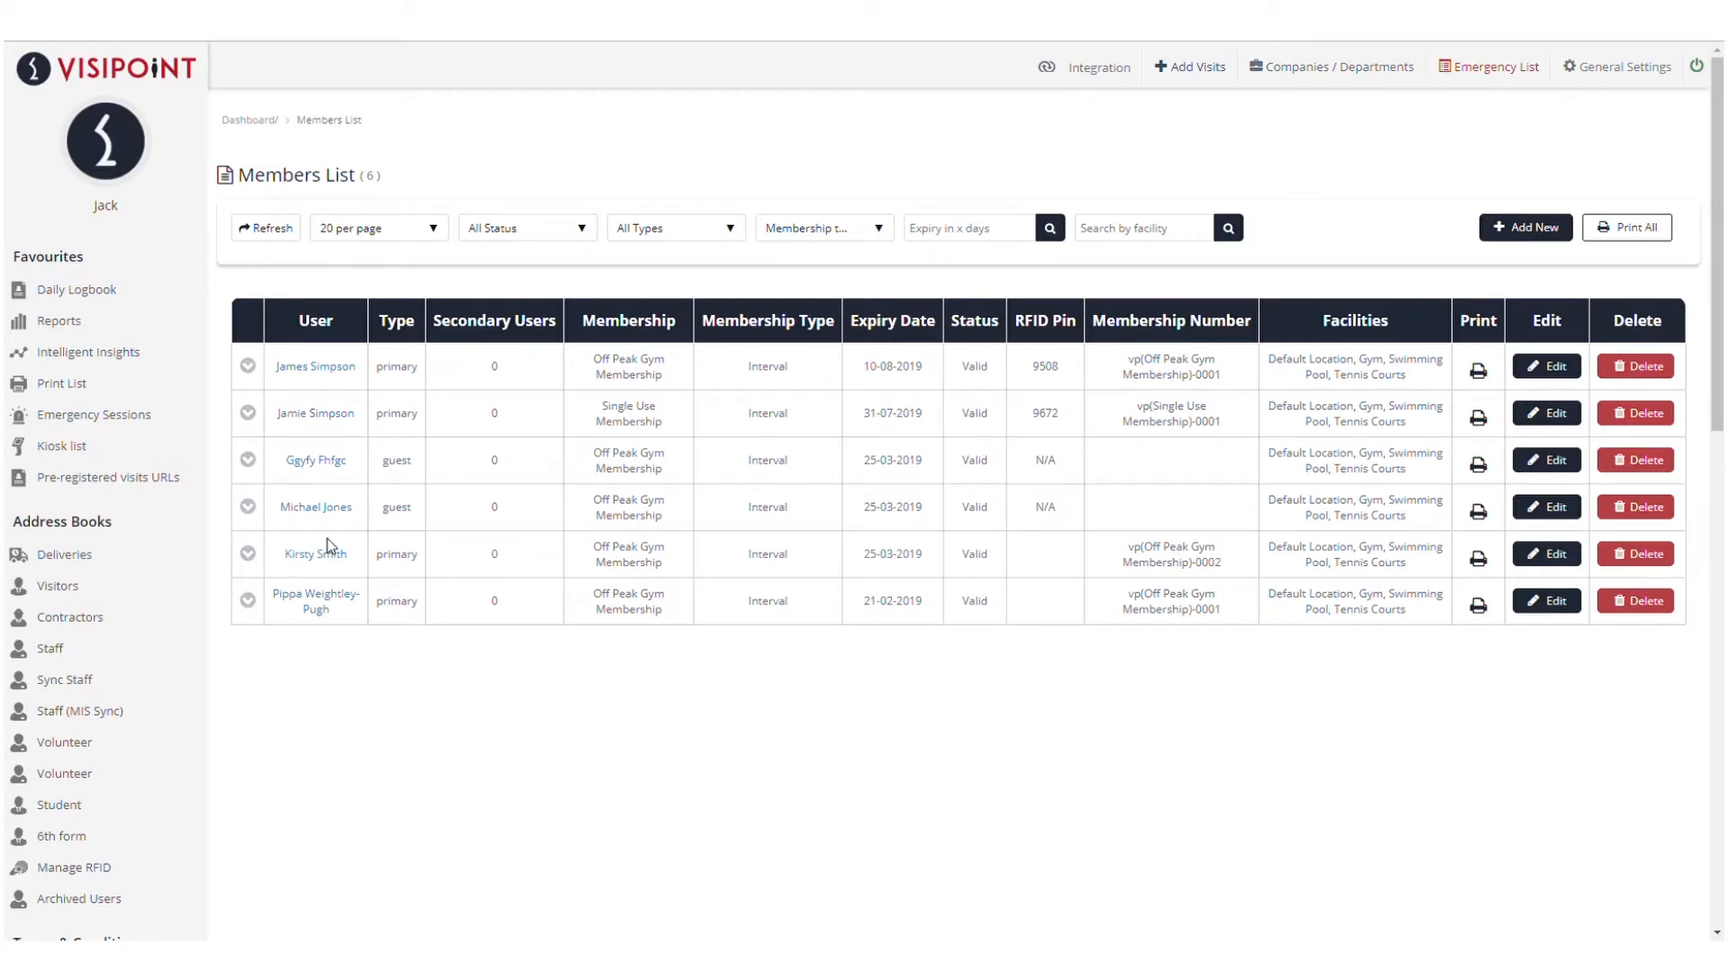
Open the existing member's profile and scroll to their Multi User and Single Use memberships
scroll(245, 541, down, 6)
scroll(248, 542, down, 3)
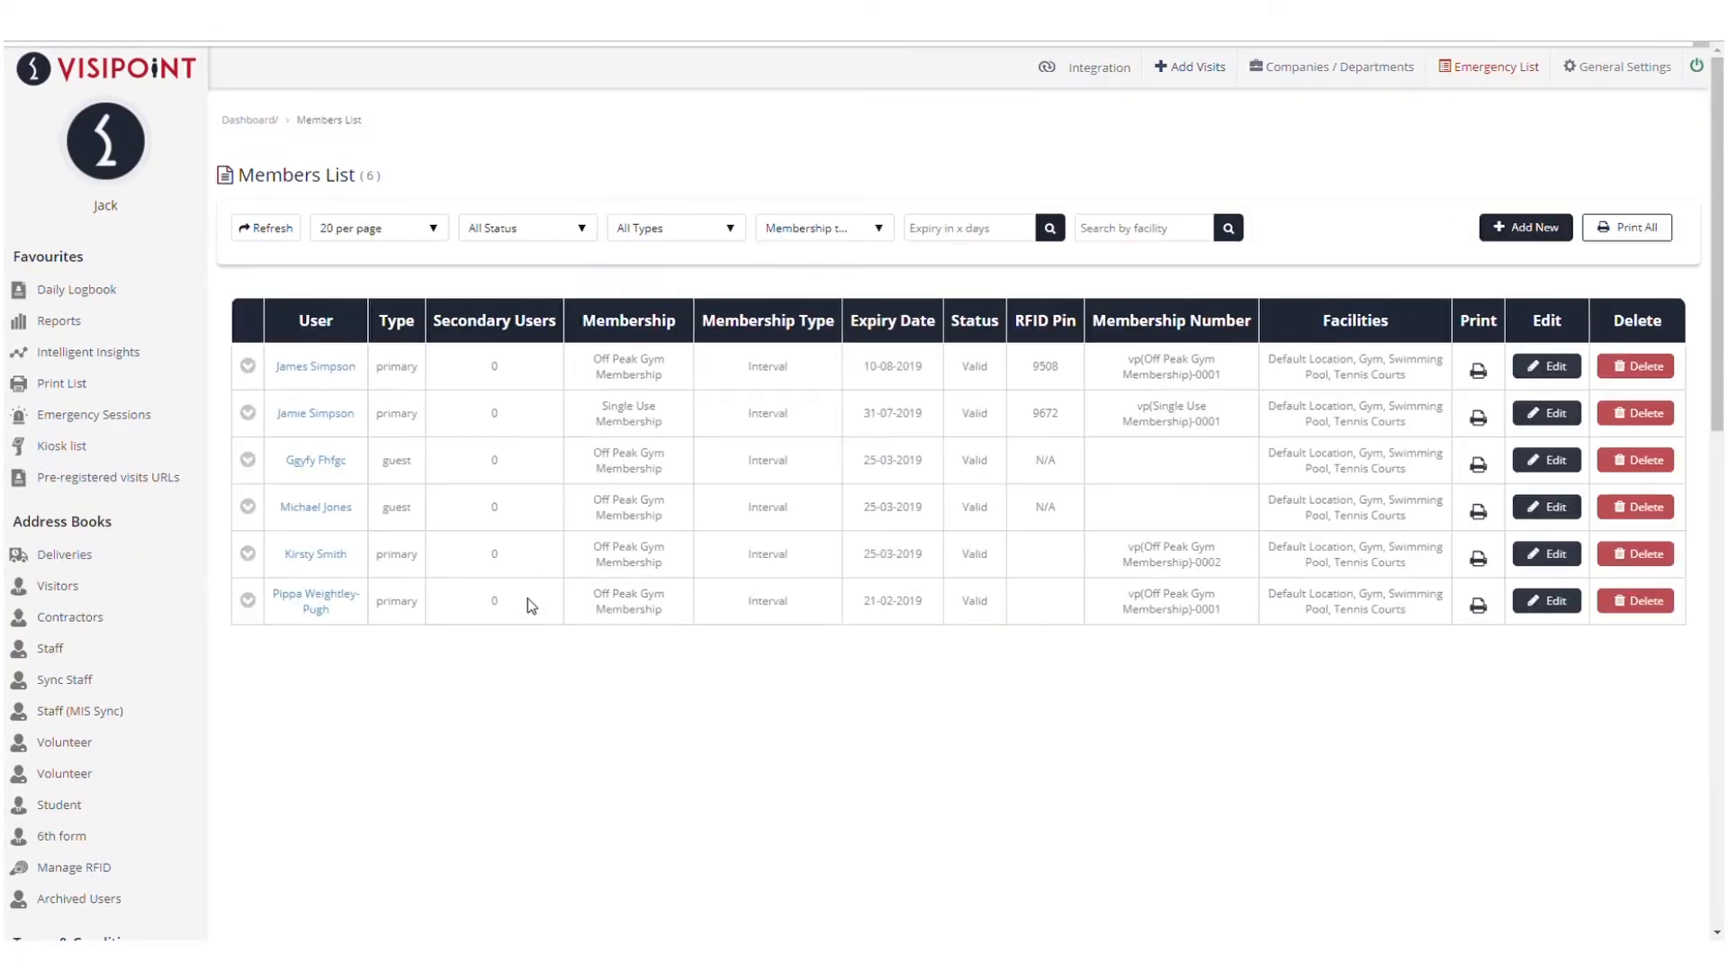
click(338, 415)
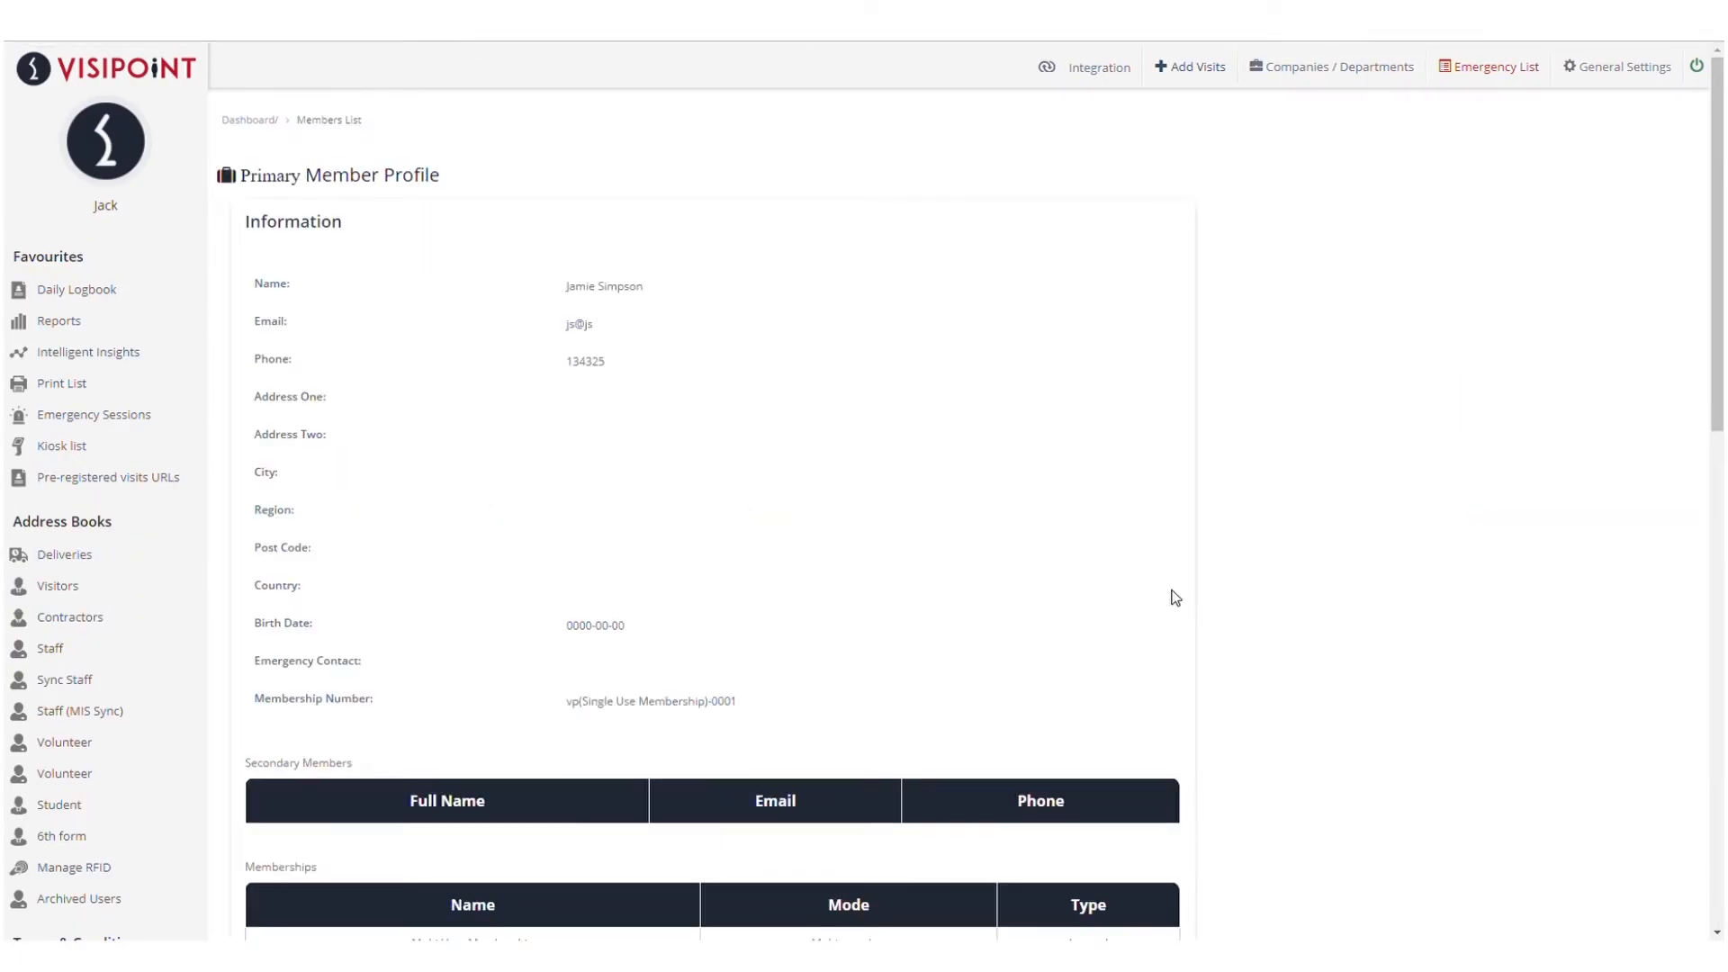
scroll(1378, 464, down, 1)
scroll(1378, 465, down, 2)
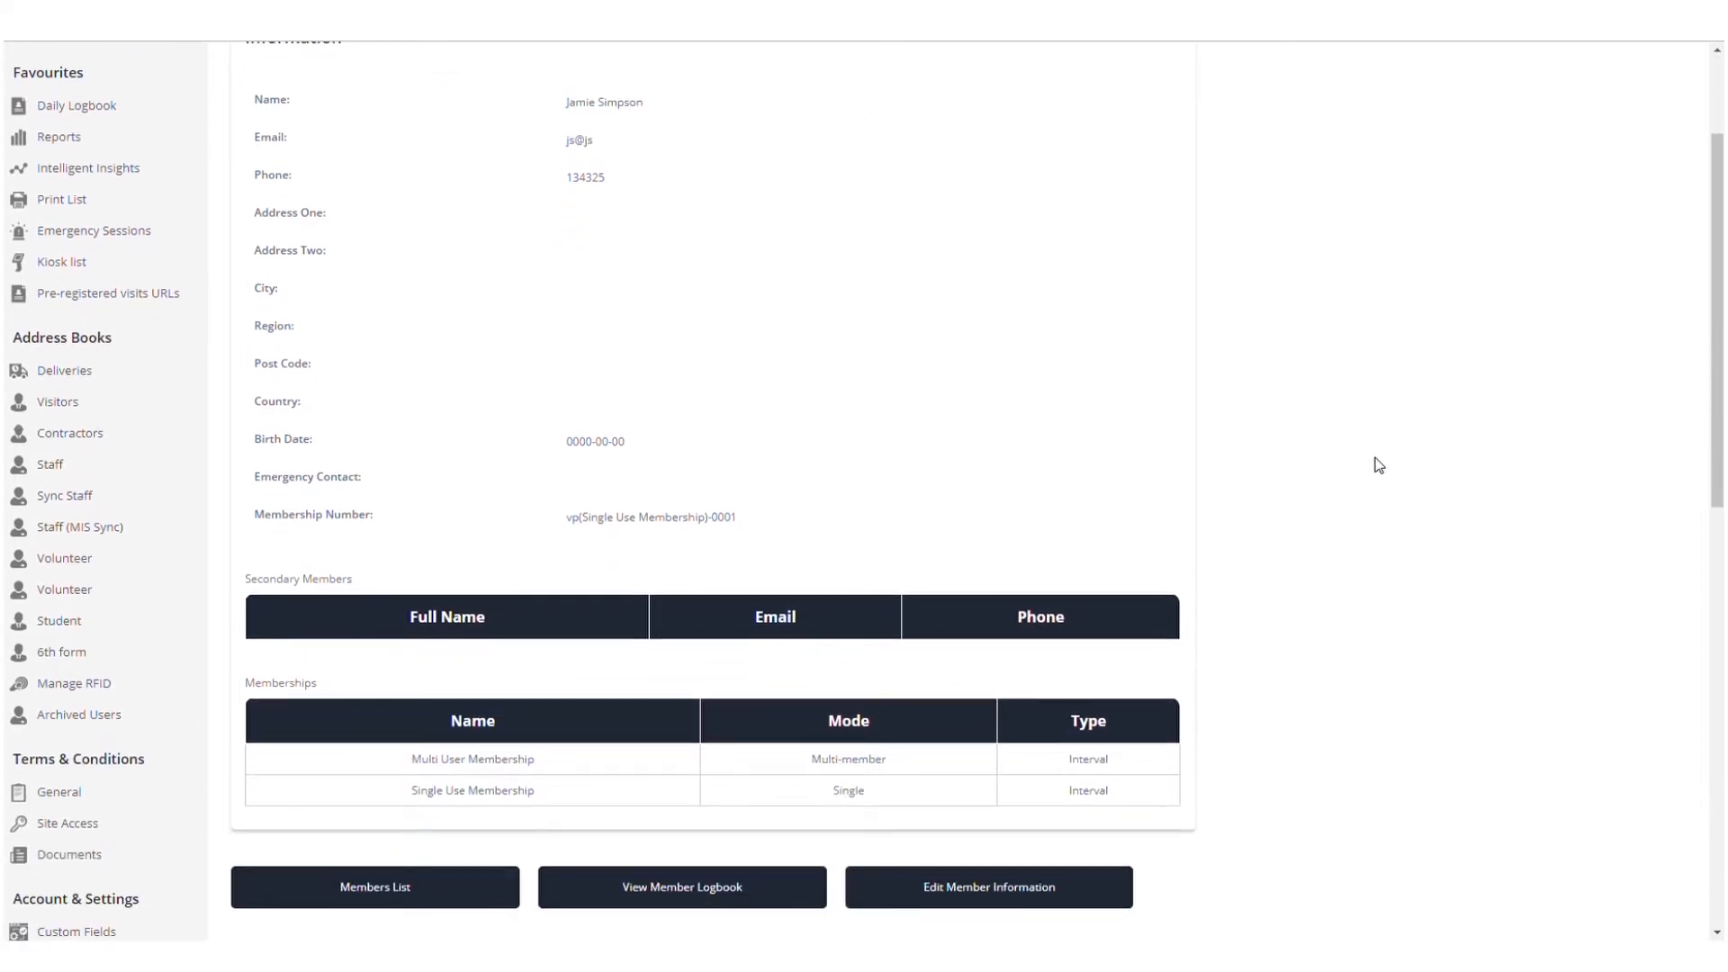
scroll(1378, 464, down, 3)
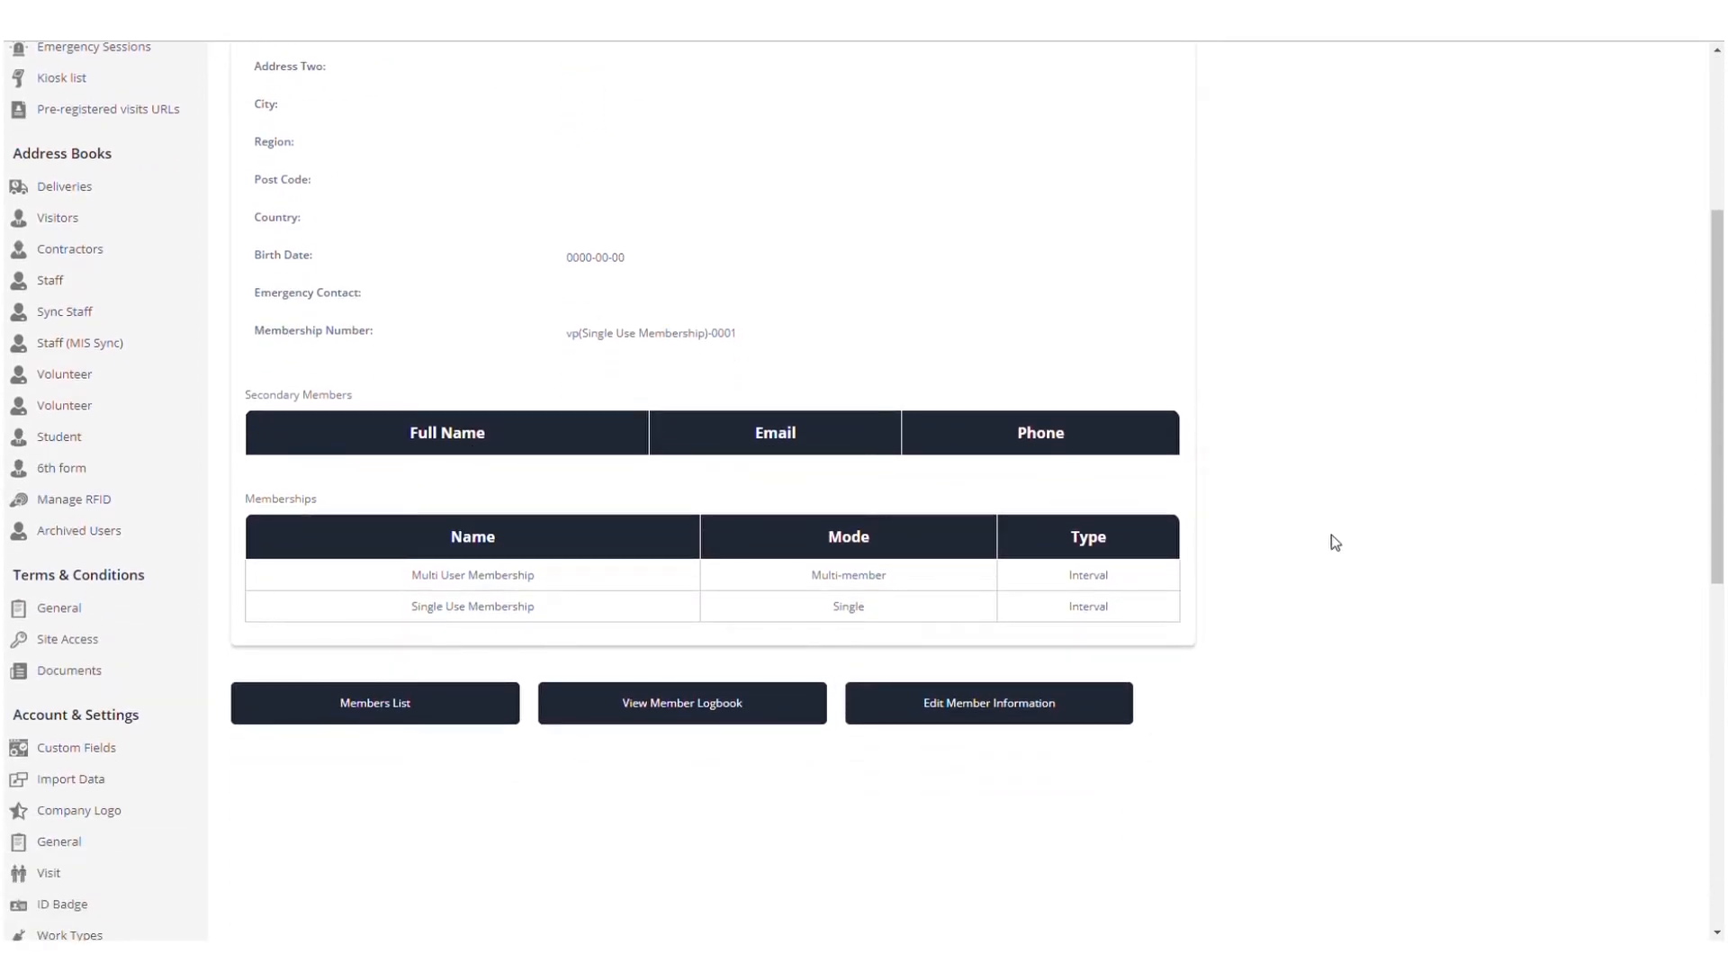
Edit the member and fill in the secondary member's first name, last name and email
click(1029, 704)
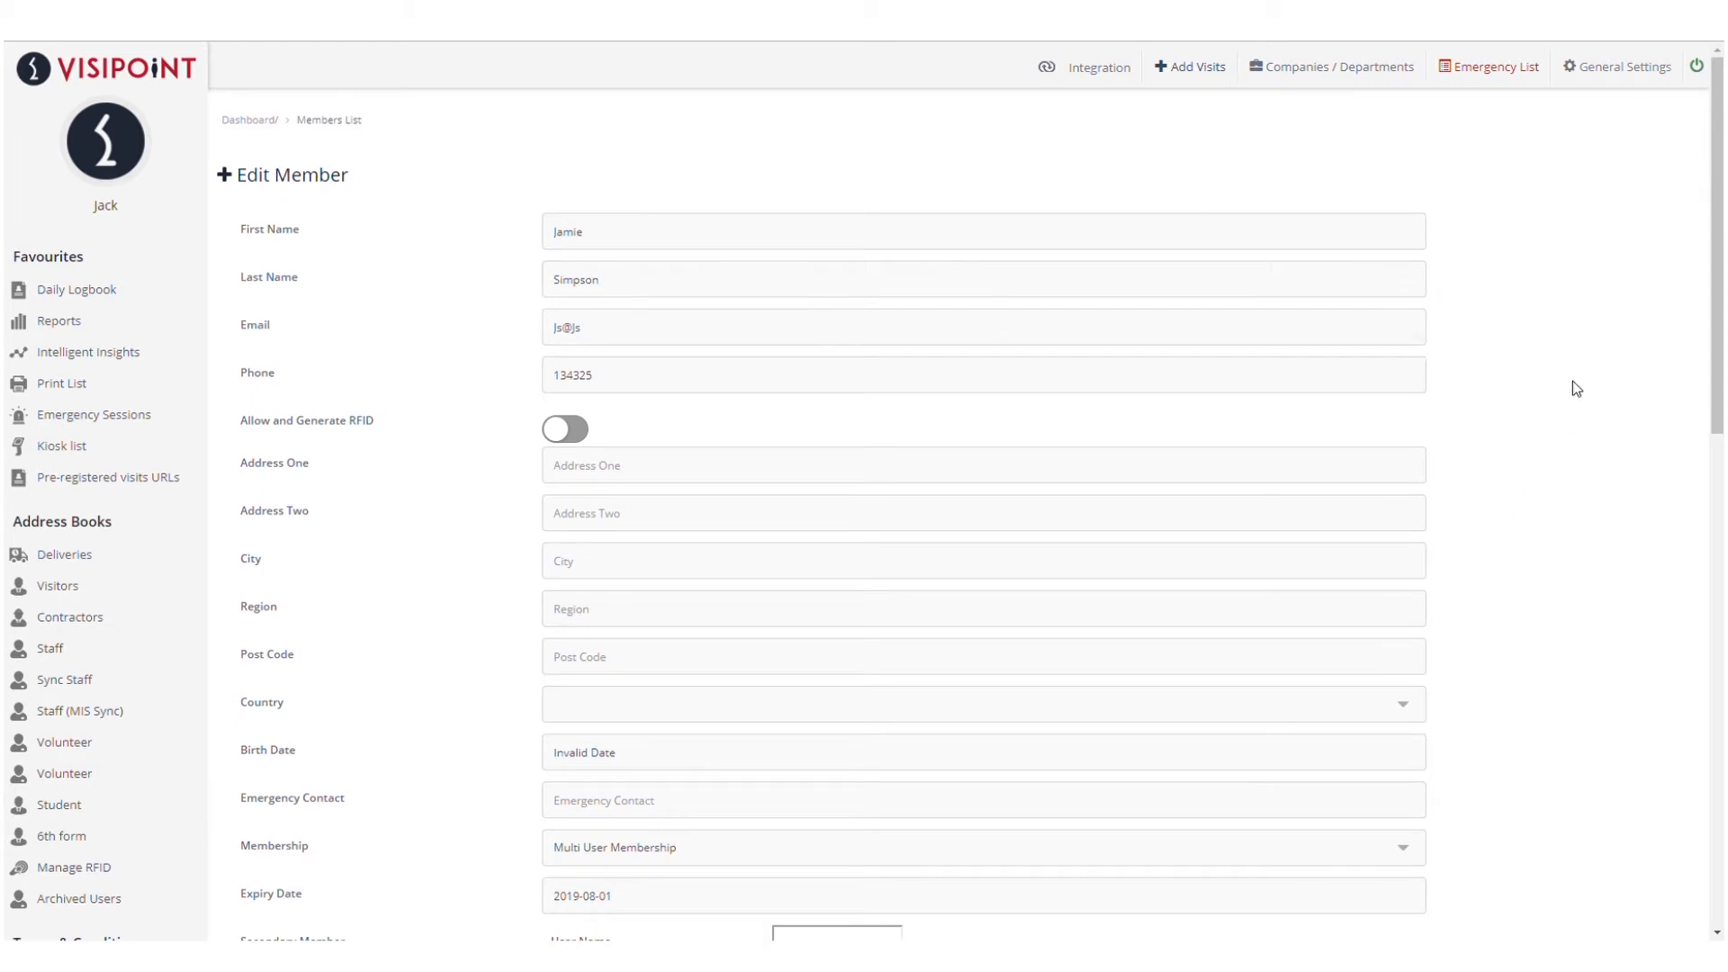
scroll(1574, 374, down, 3)
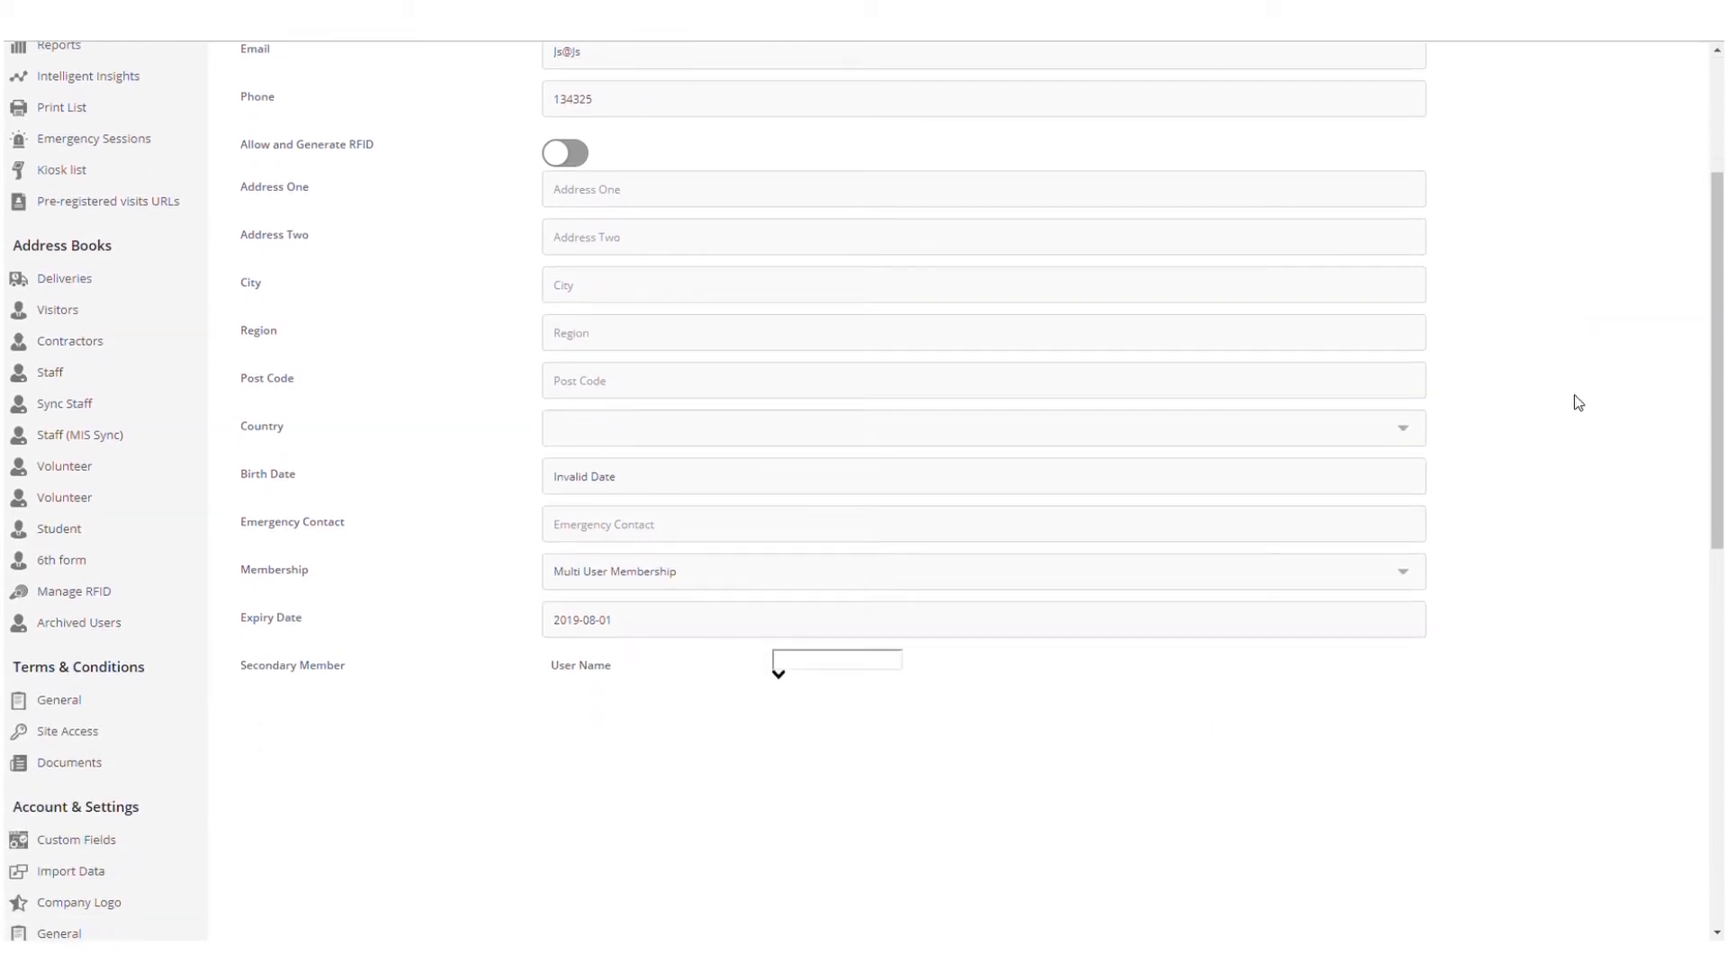
scroll(1575, 387, down, 6)
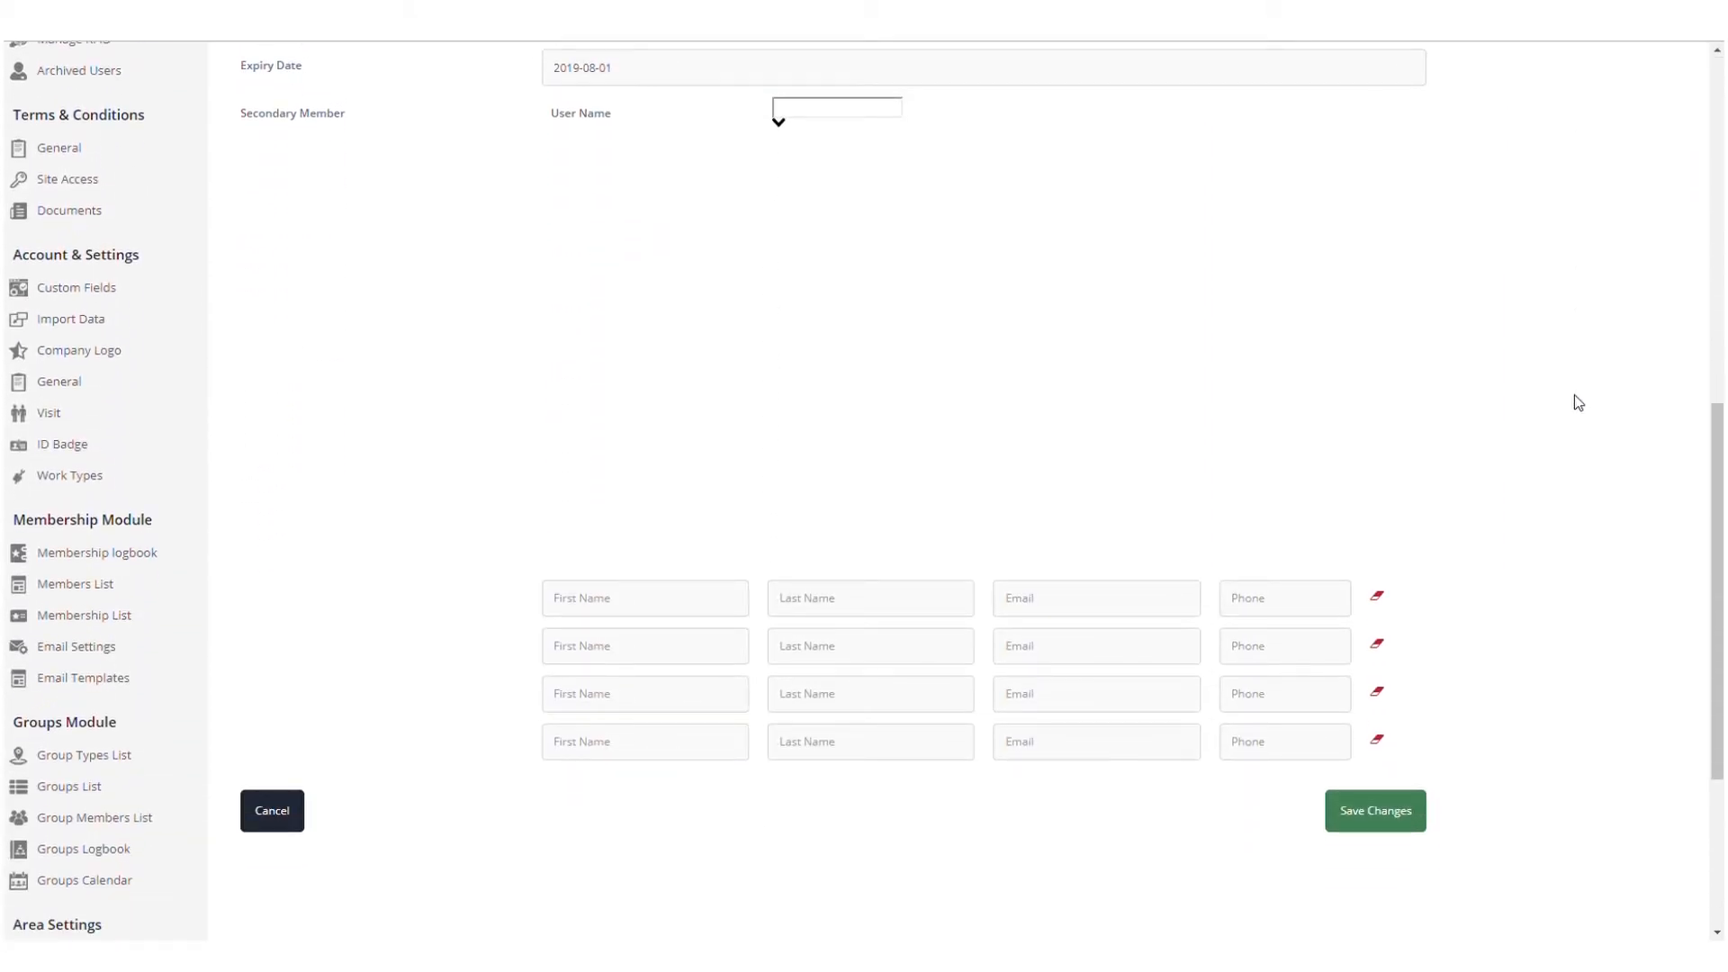
click(682, 614)
key(Tab)
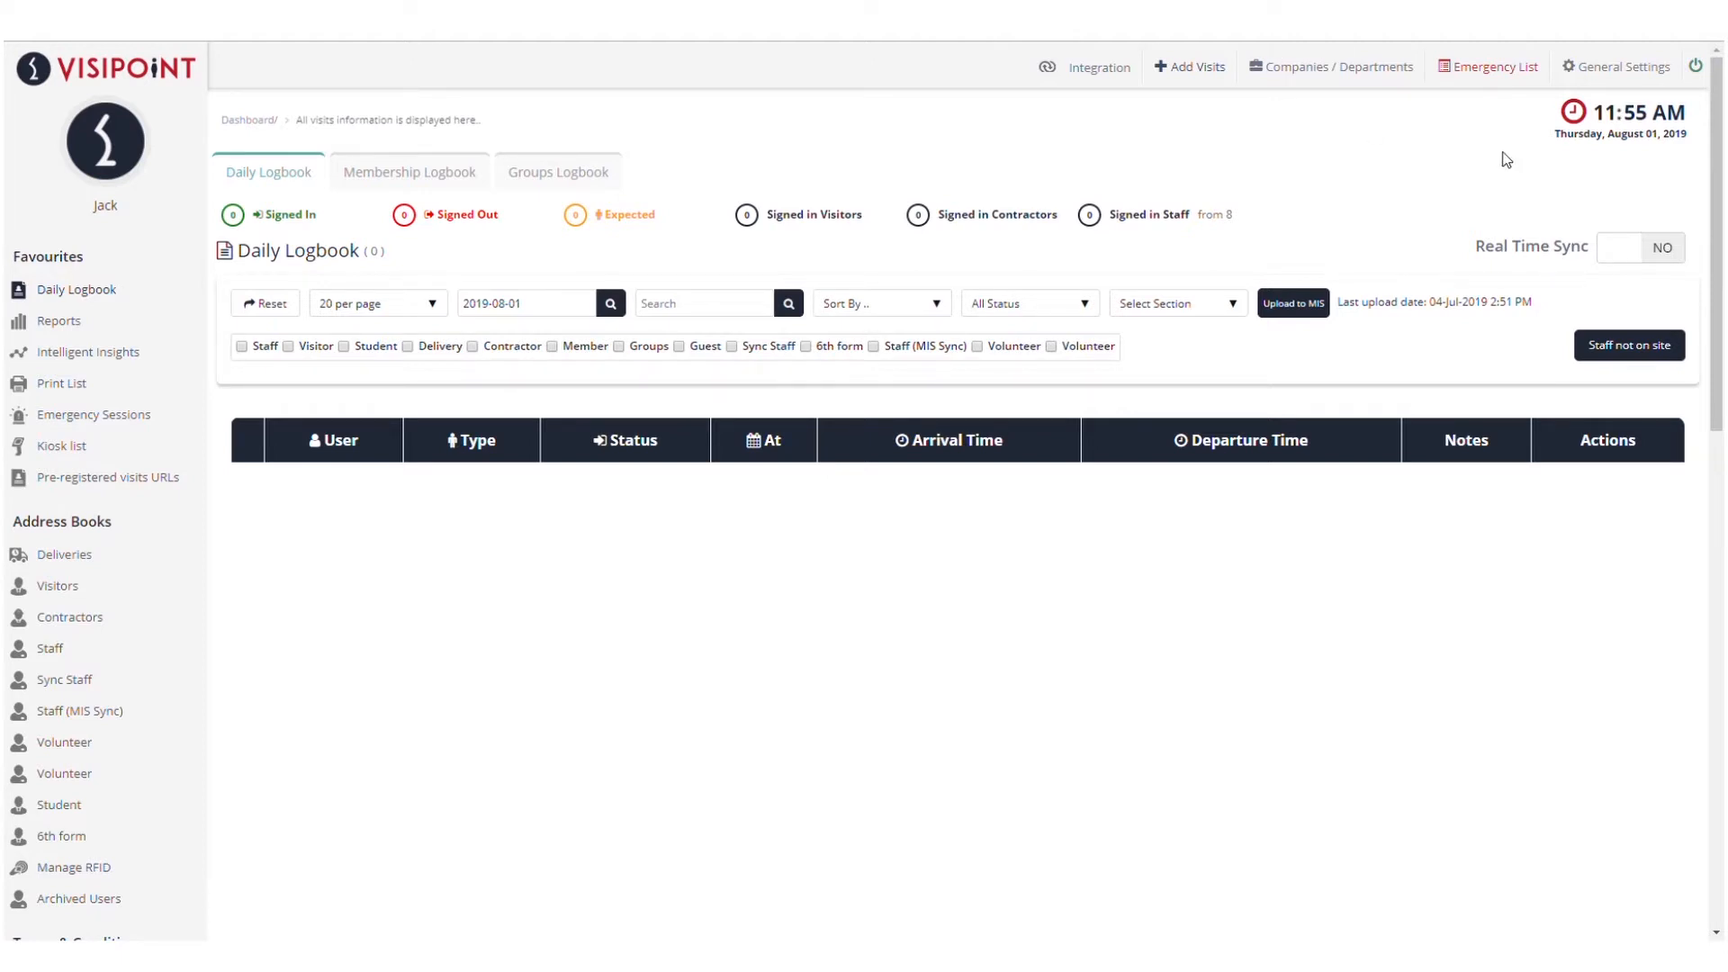
Open Email Settings under the Membership Module to view the notification toggles
scroll(181, 455, down, 10)
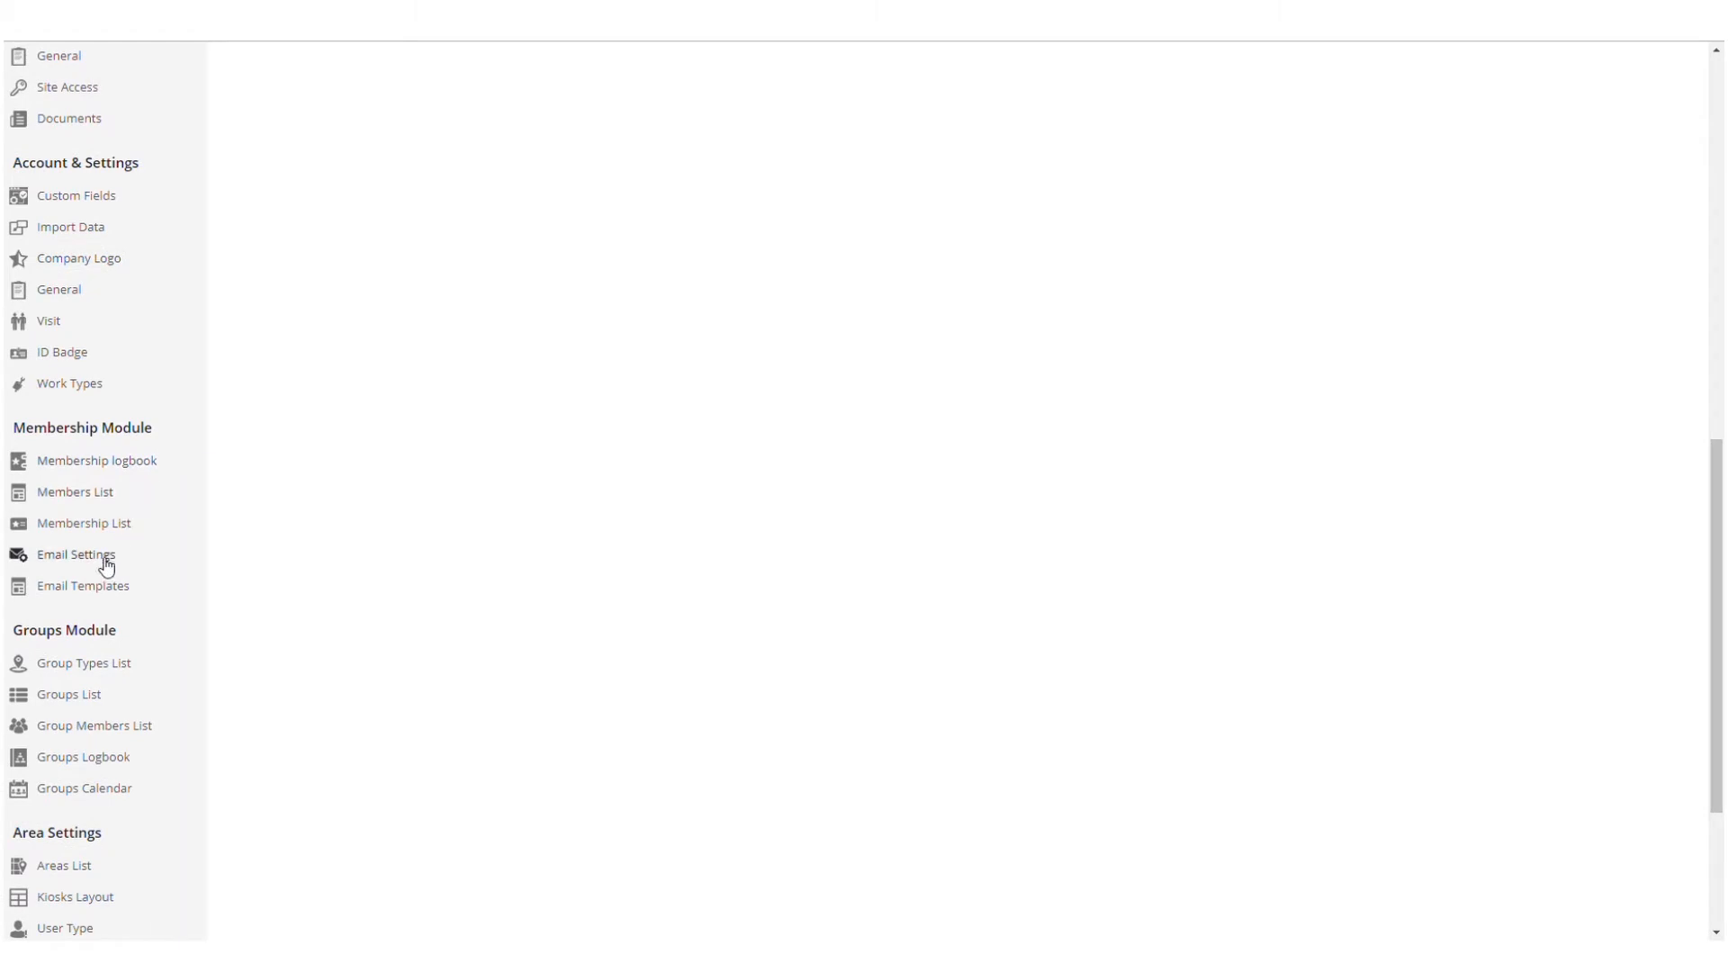
click(105, 560)
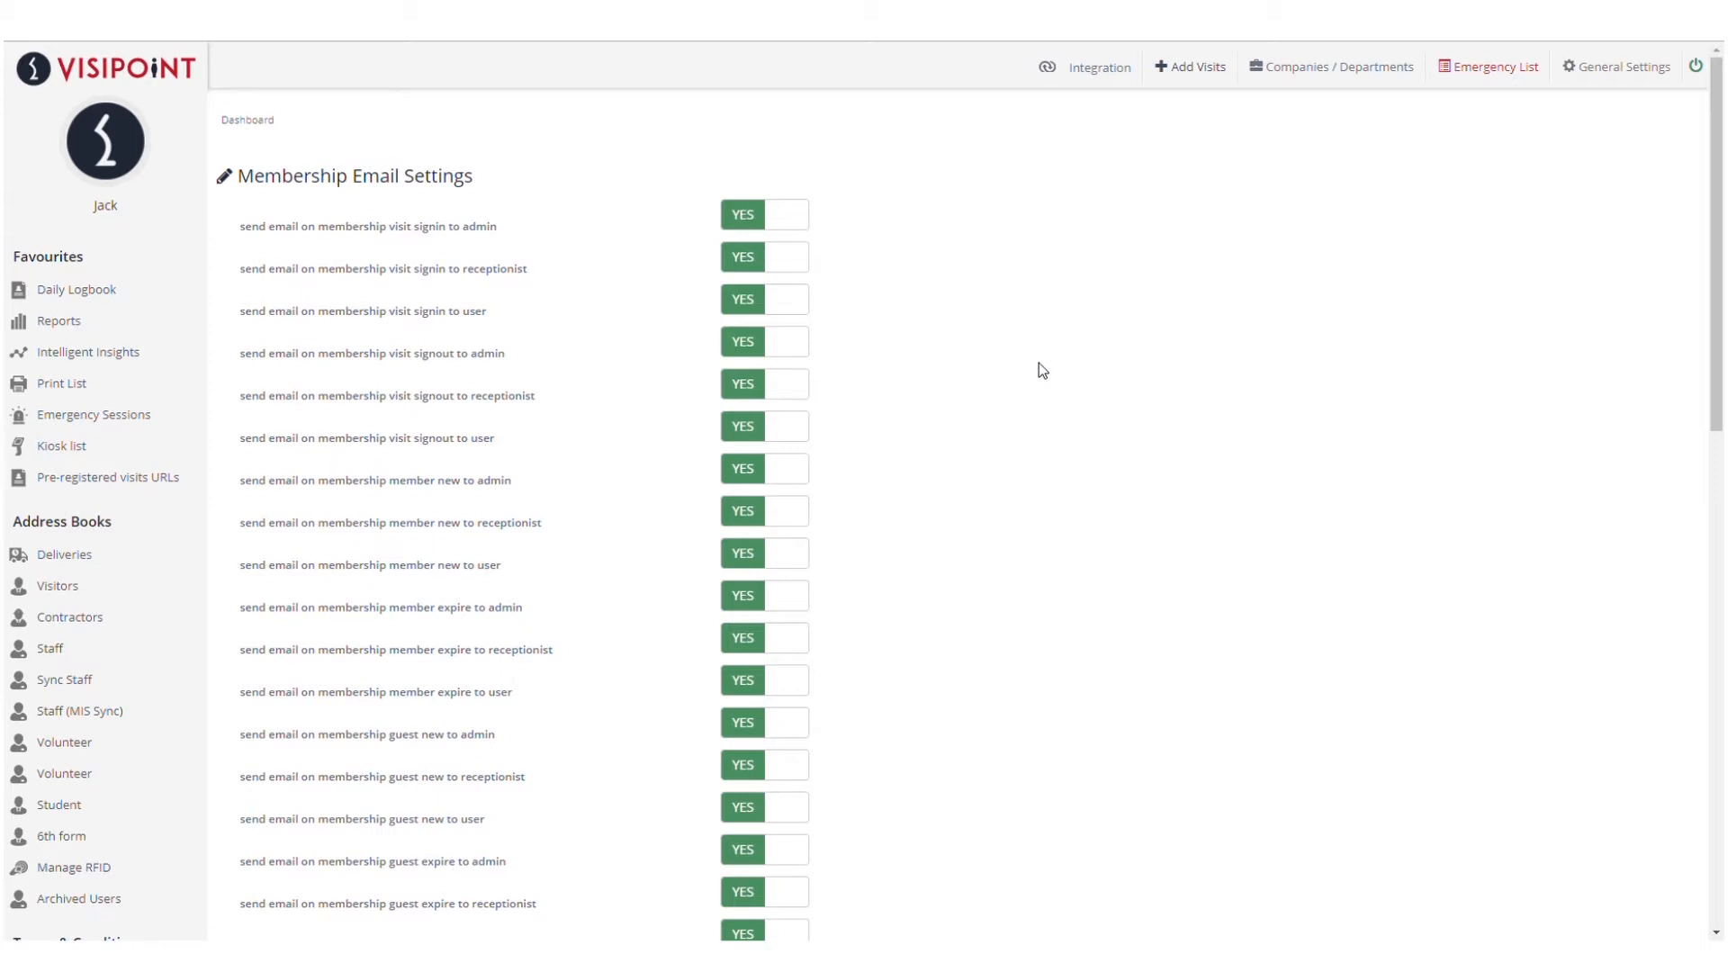
Reload and review the membership email setting toggles, then bring up the email templates list
scroll(1043, 369, down, 10)
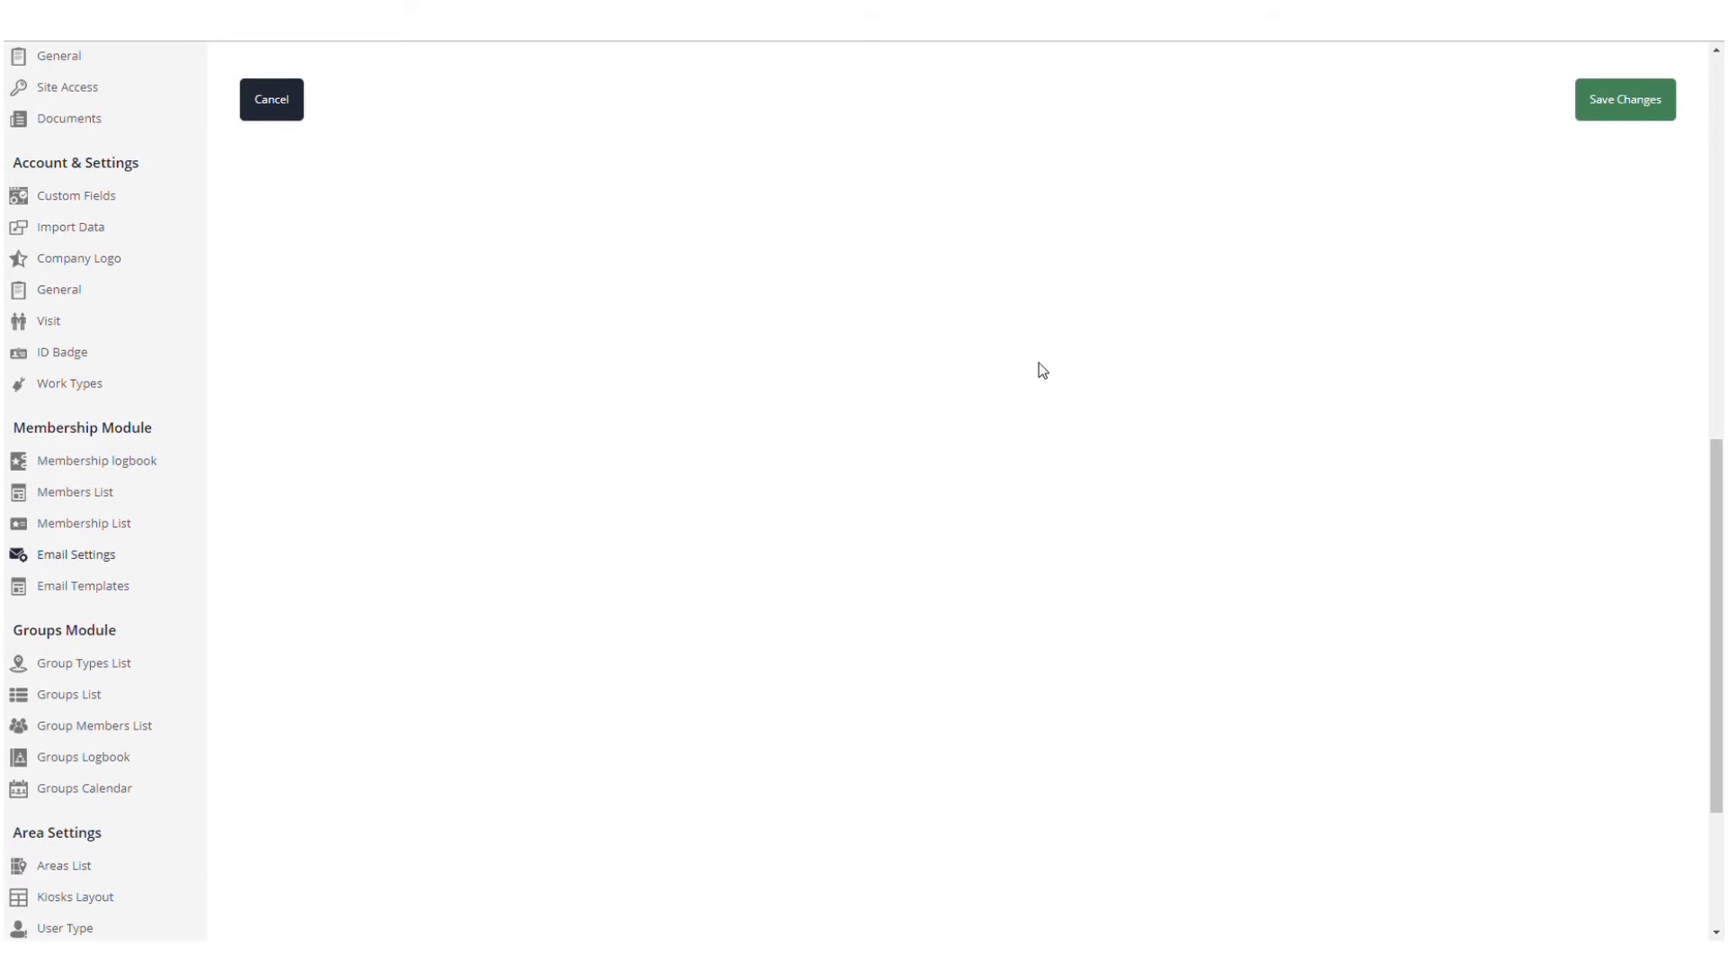
click(36, 553)
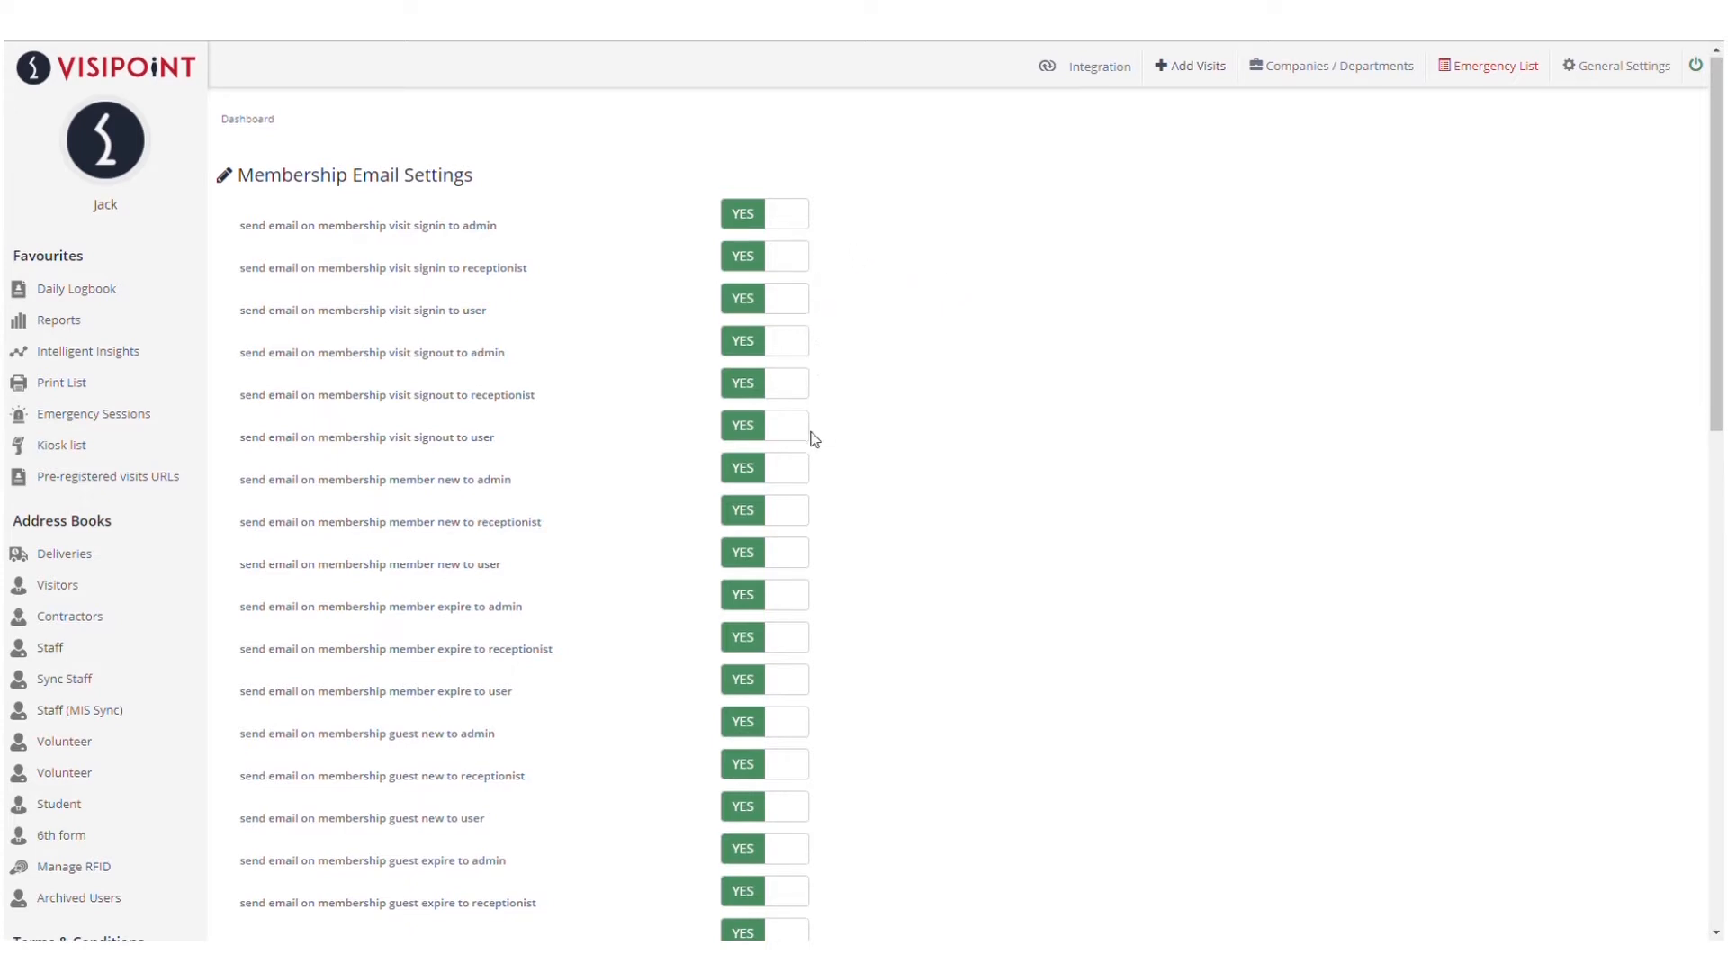
scroll(813, 436, down, 1)
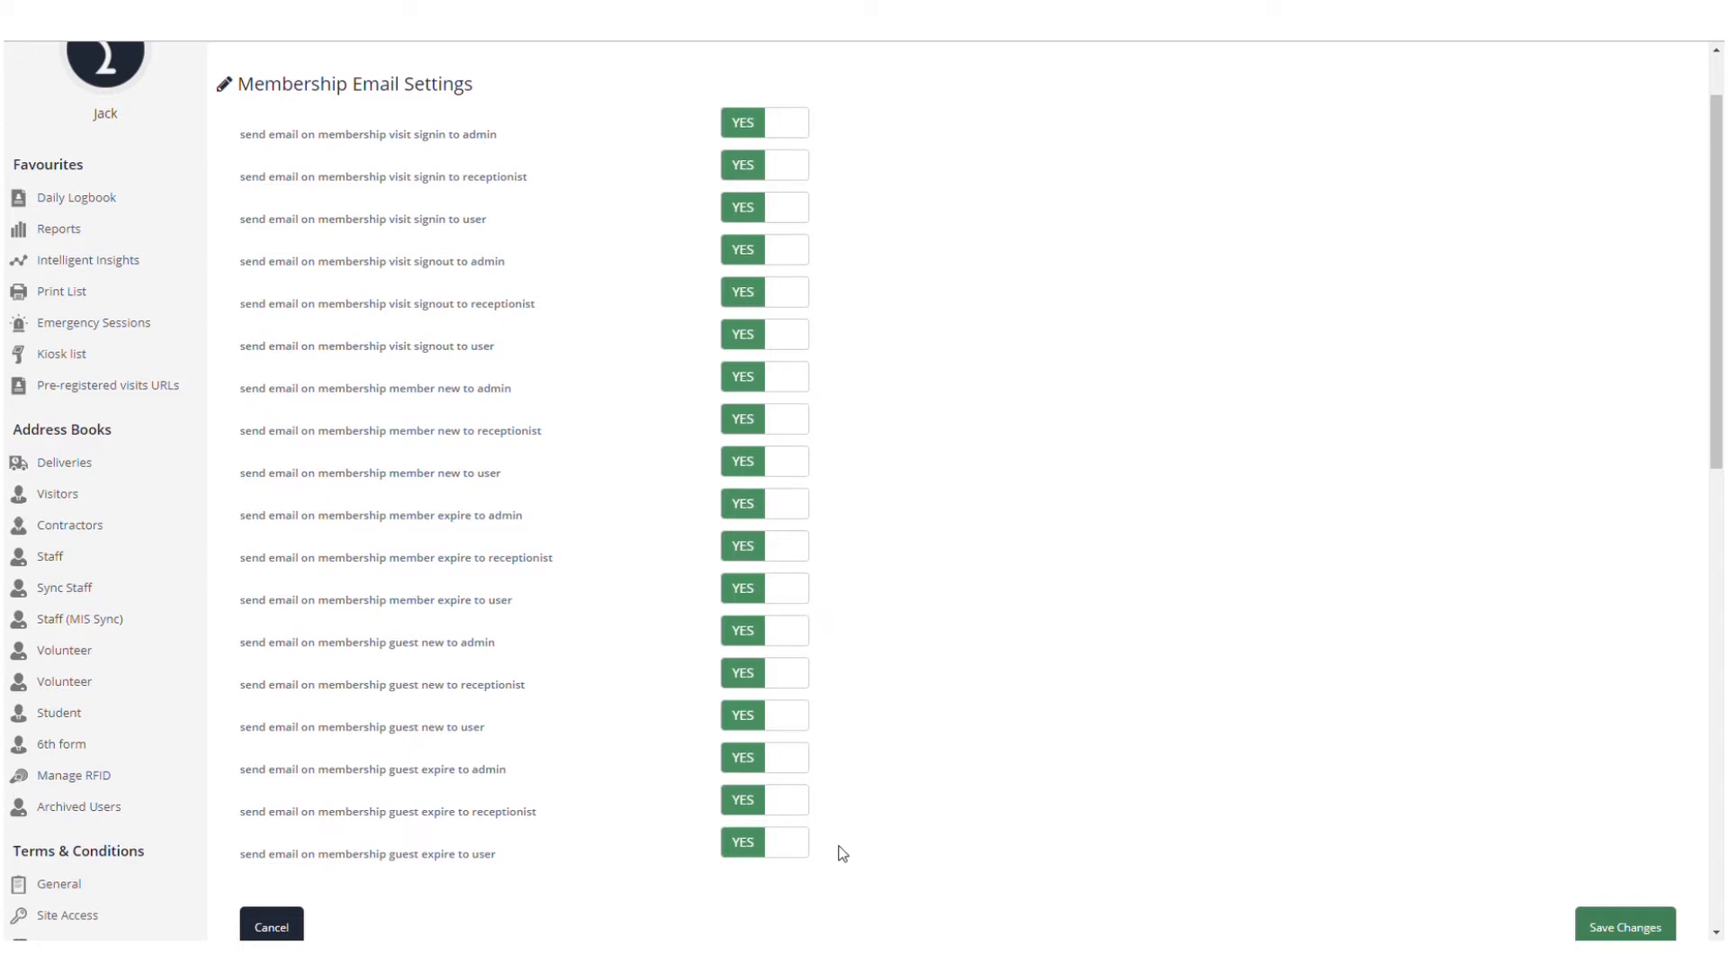
scroll(842, 853, down, 1)
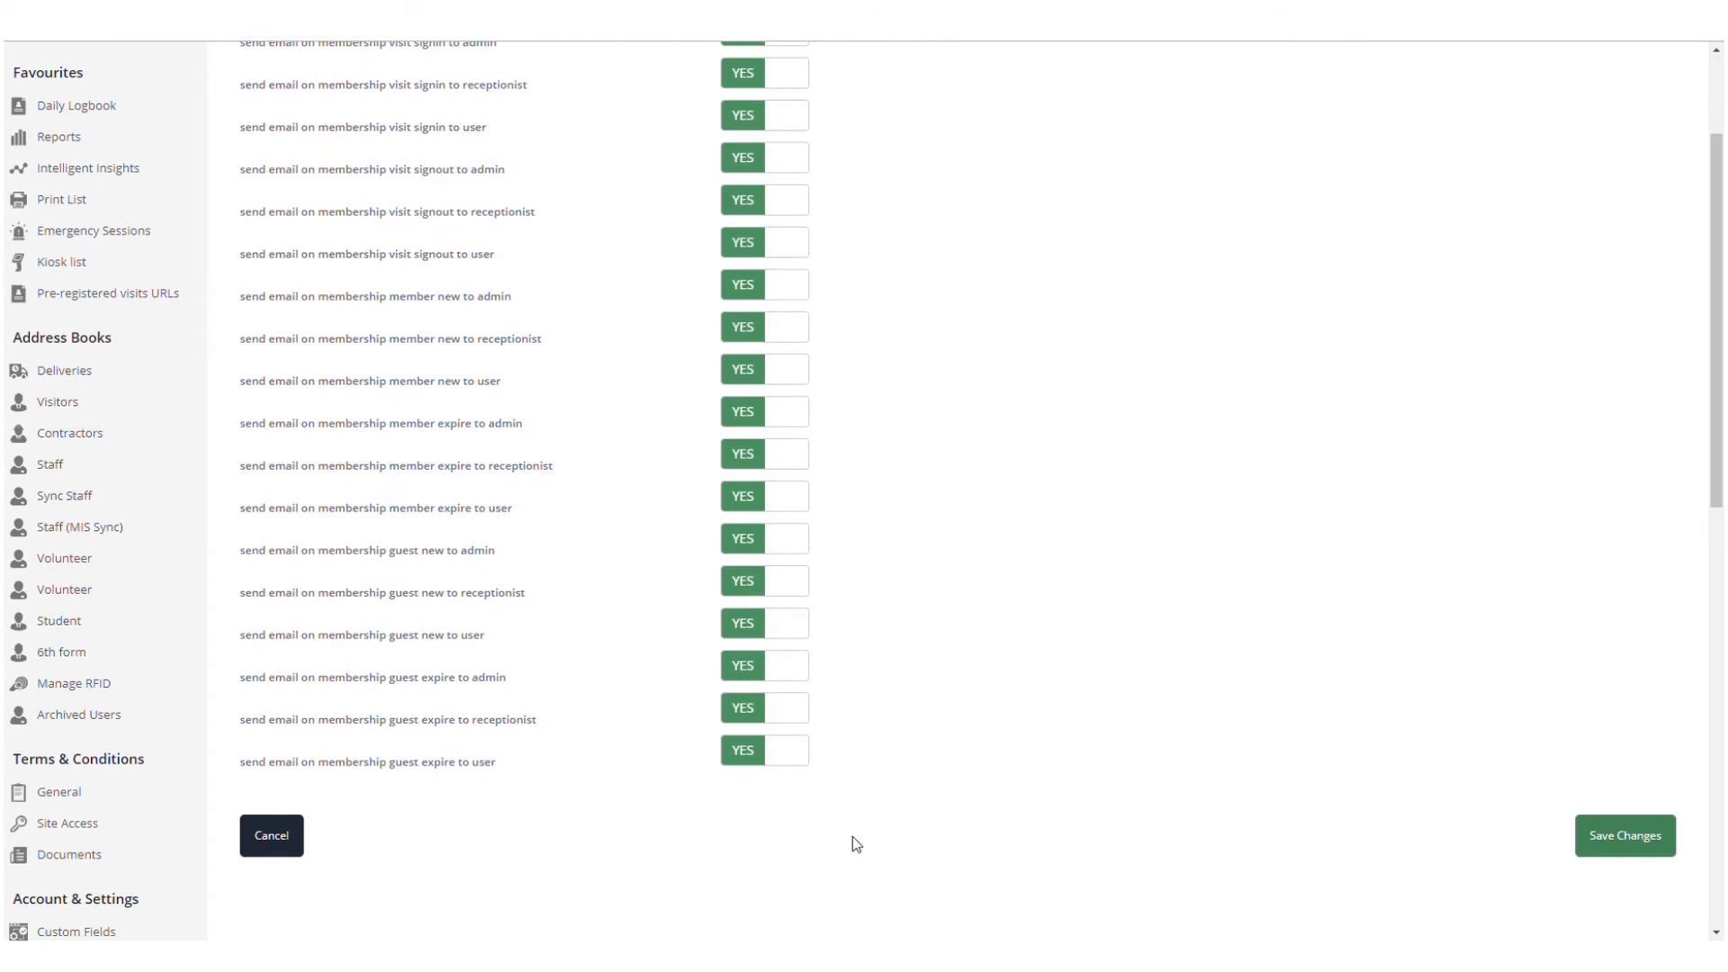
scroll(880, 714, down, 5)
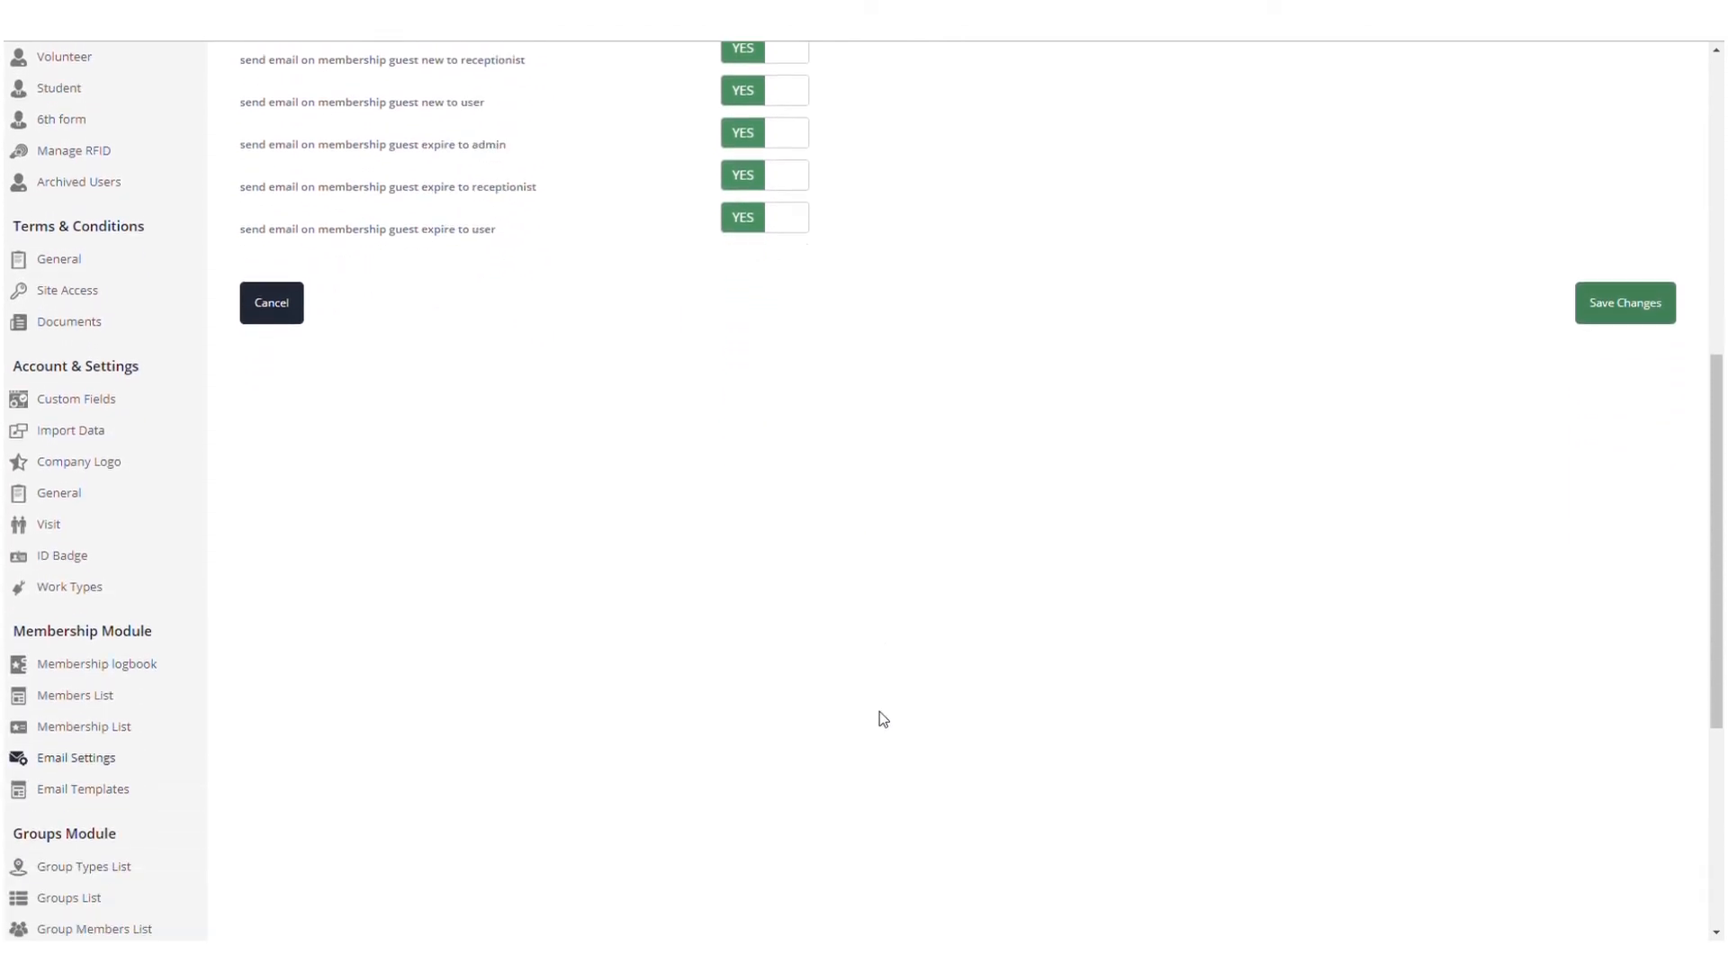
click(83, 771)
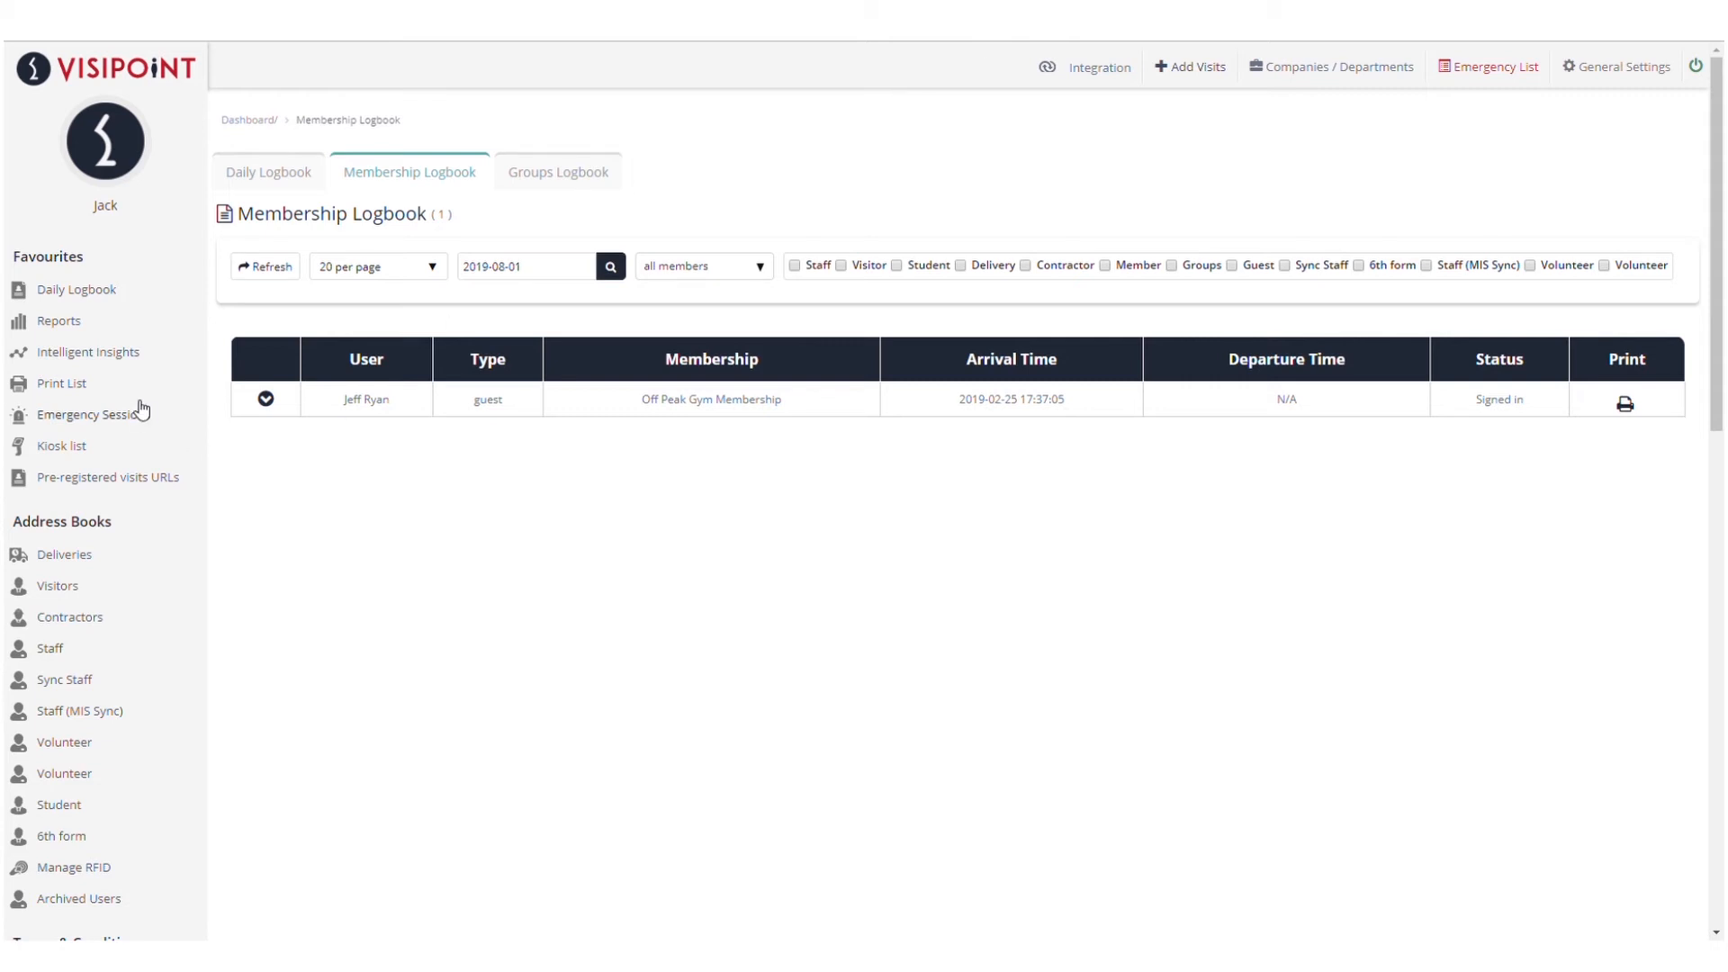
scroll(139, 409, down, 10)
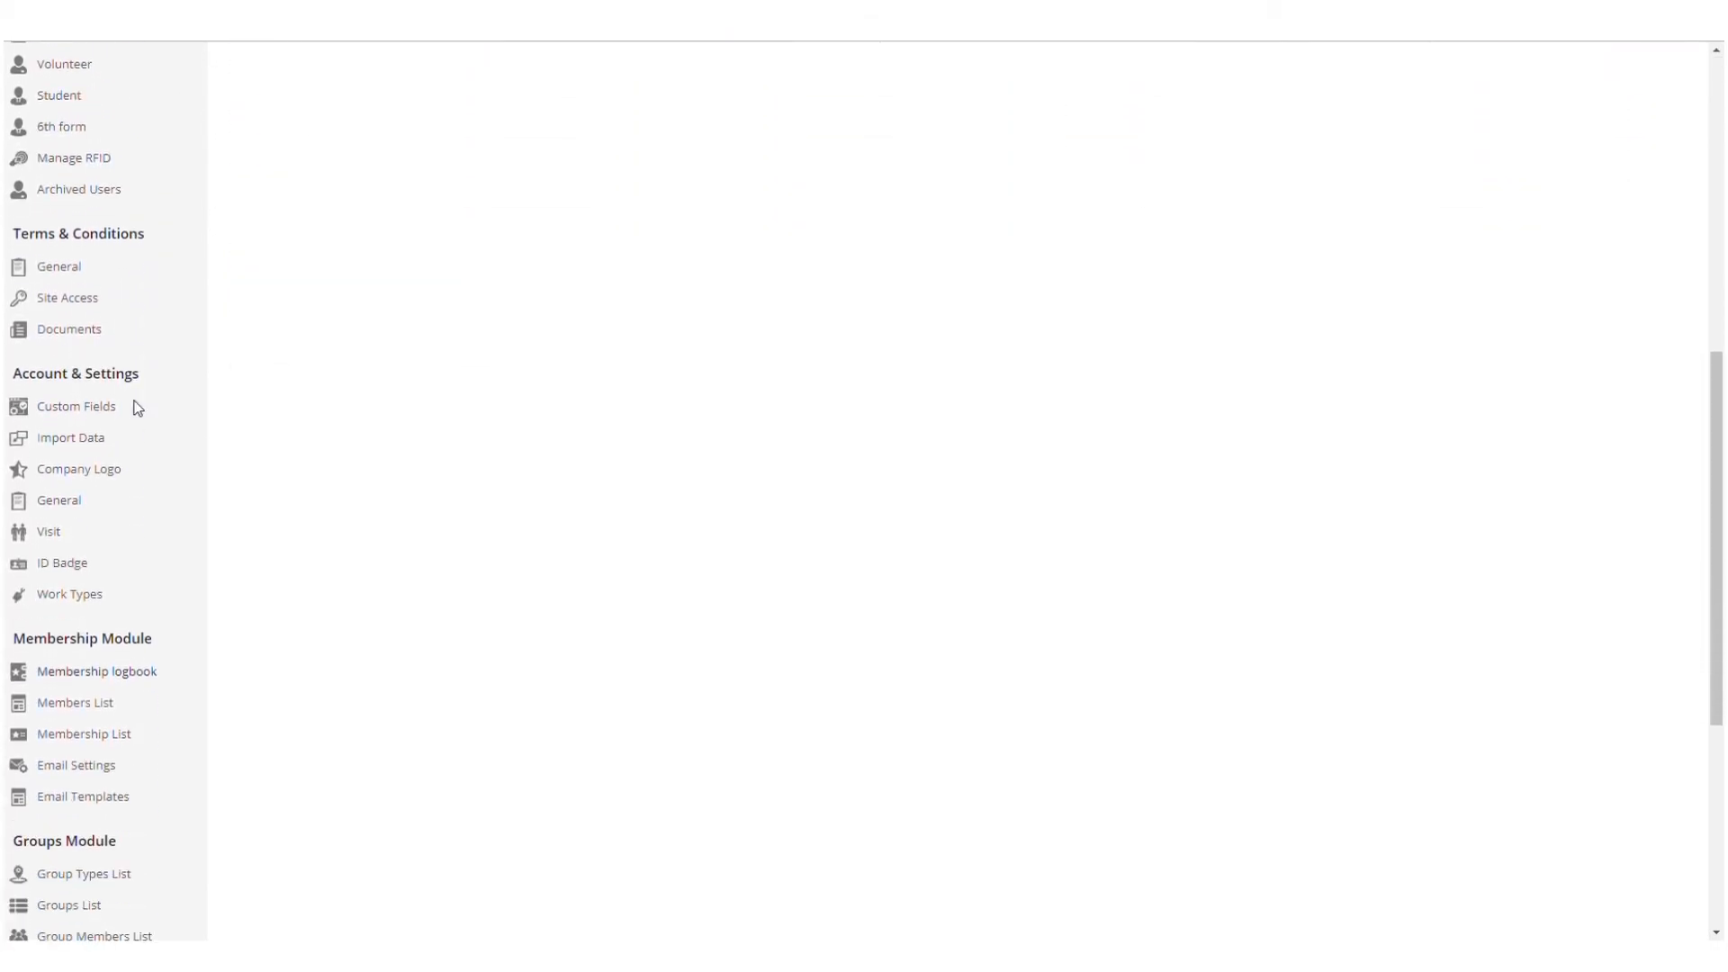
scroll(137, 410, down, 1)
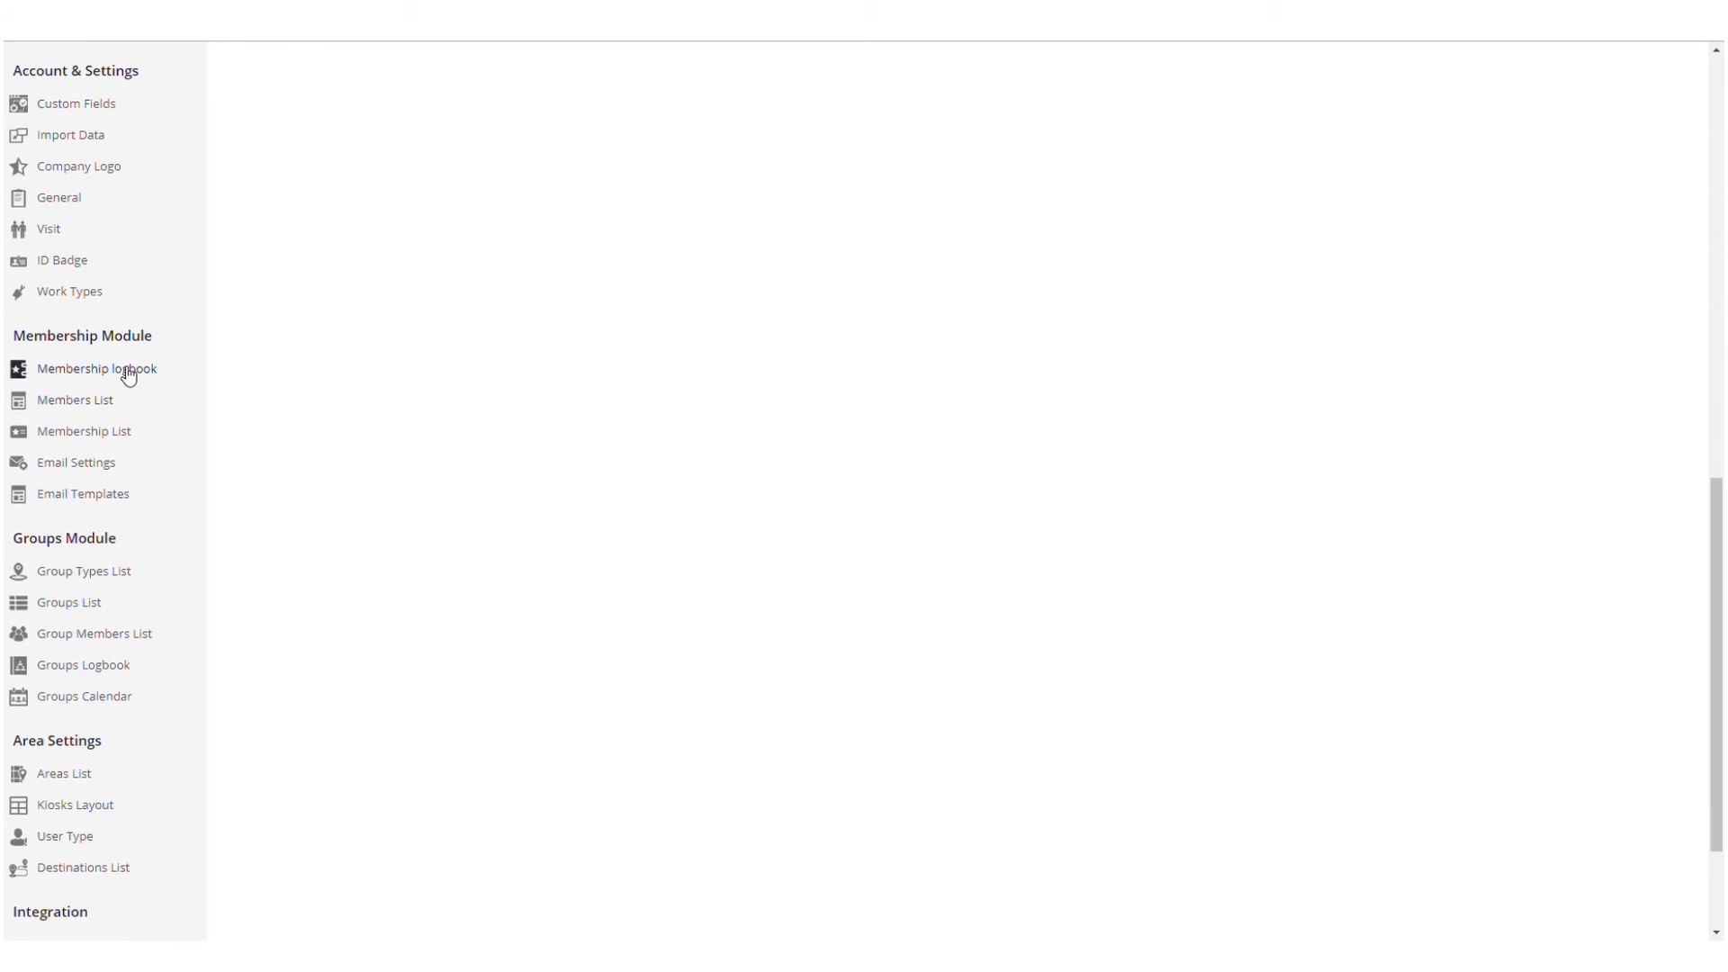
click(129, 376)
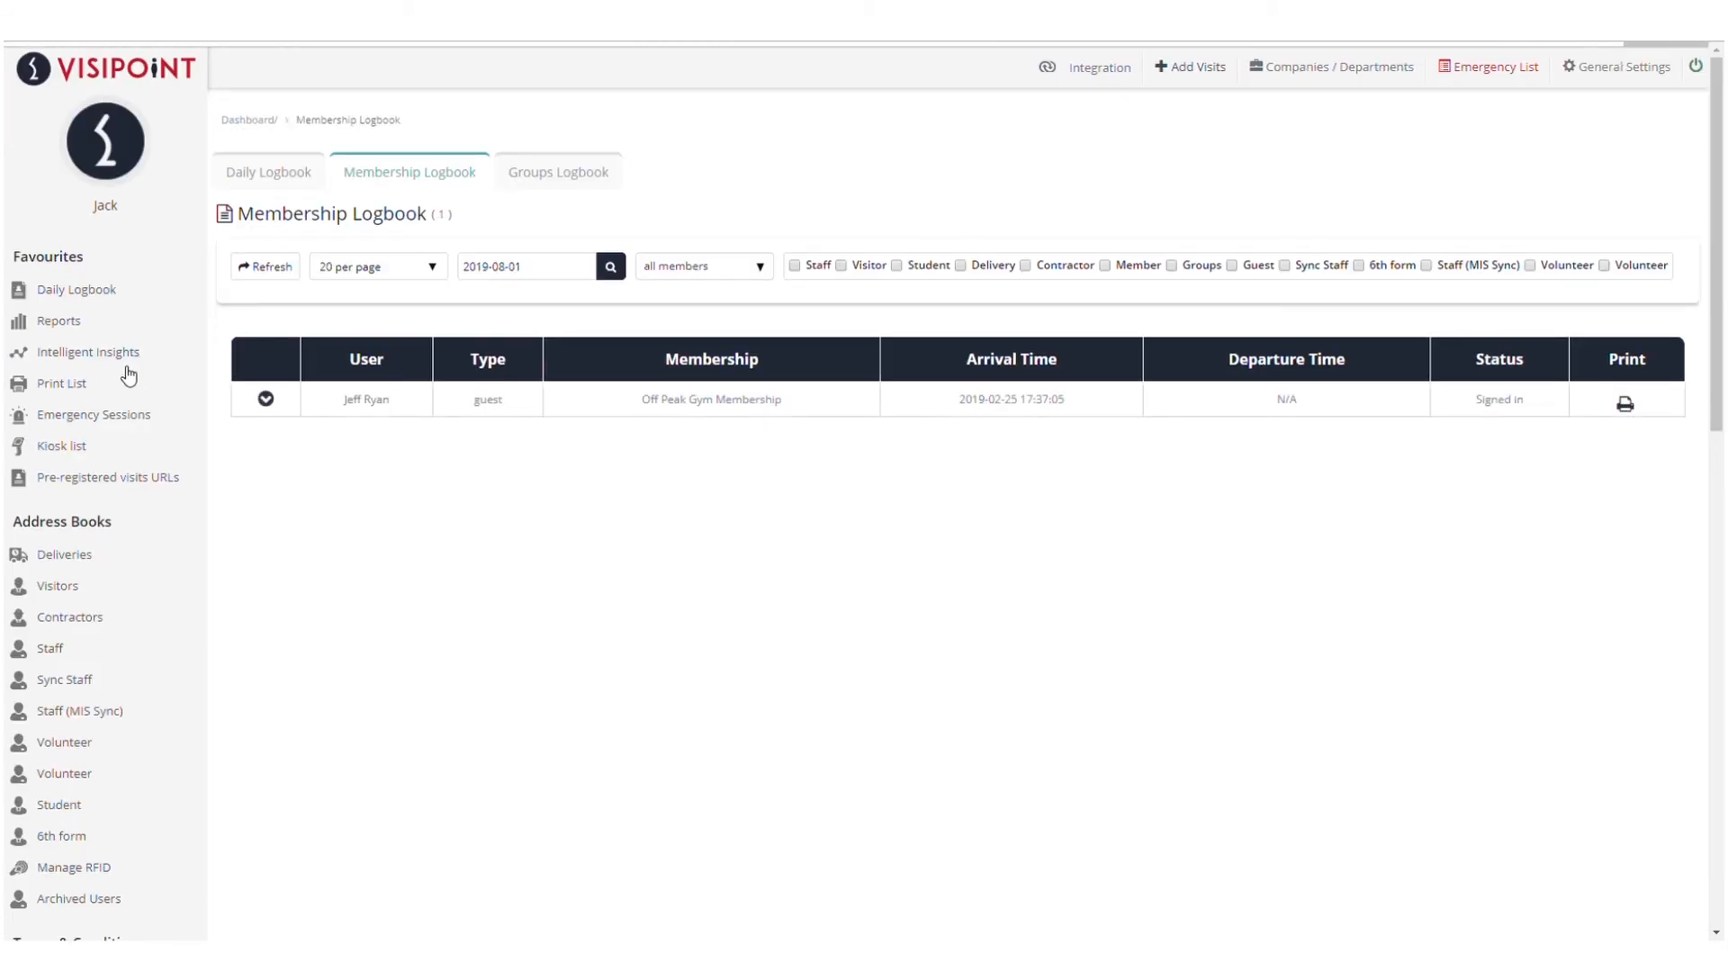